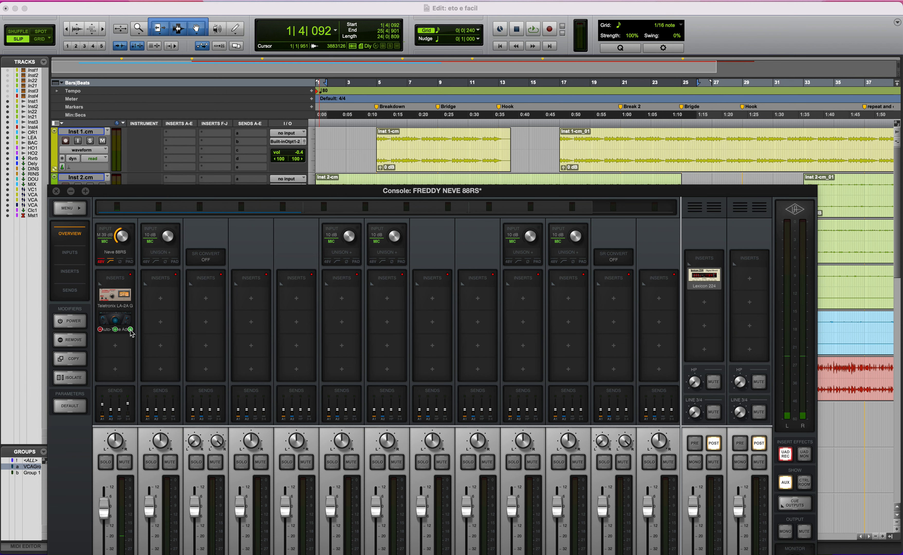
# - Review the Auto-Tune, Teletronix LA-2A and Neve 88RS settings on the ANALOG 1 channel, closing each plug-in, and minimise the console
pyautogui.click(130, 329)
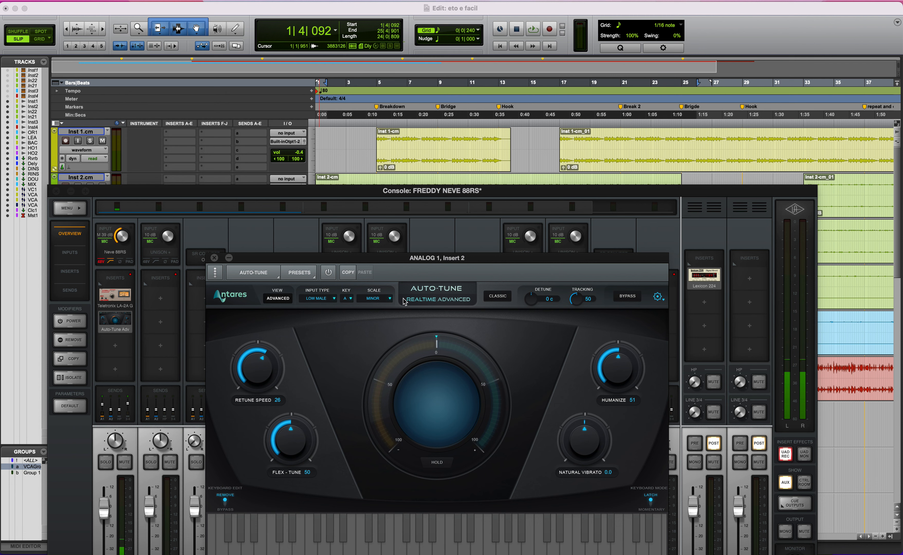
pyautogui.click(214, 258)
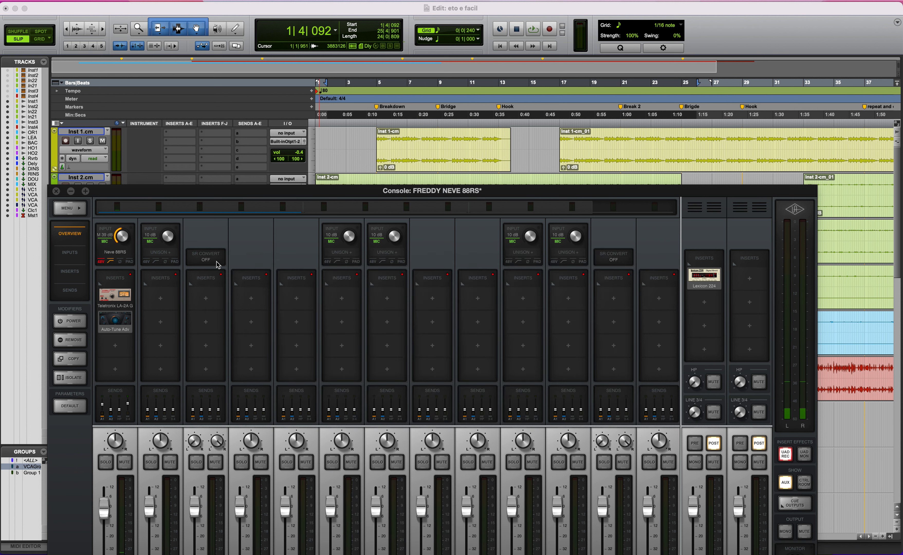
pyautogui.click(119, 295)
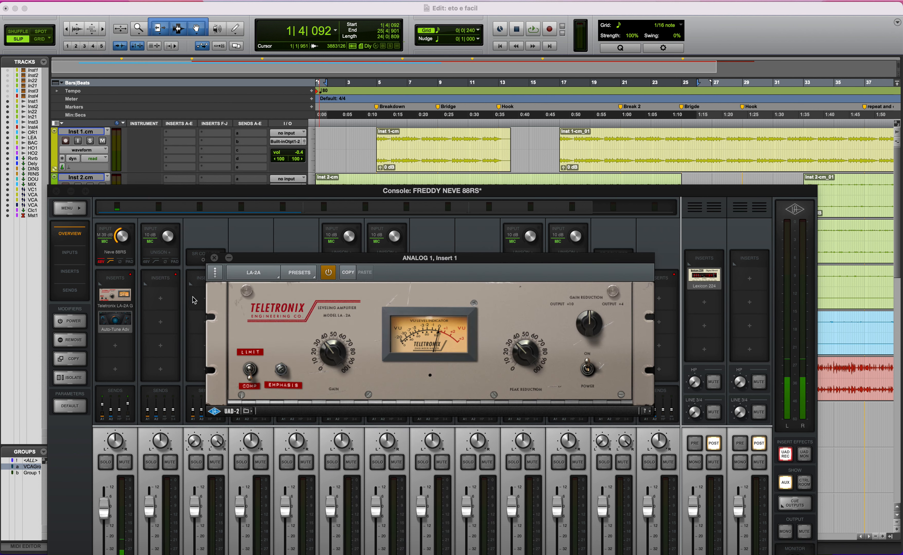
pyautogui.click(214, 257)
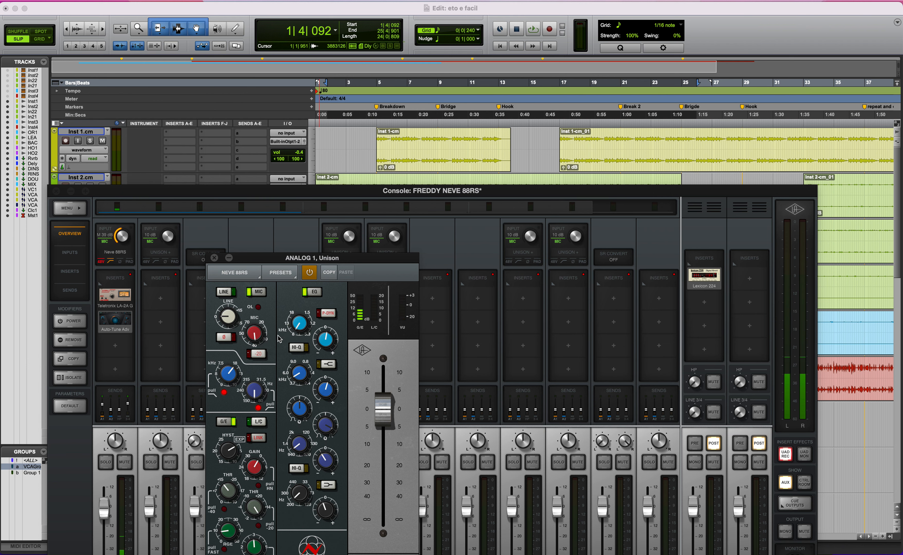
pyautogui.click(214, 257)
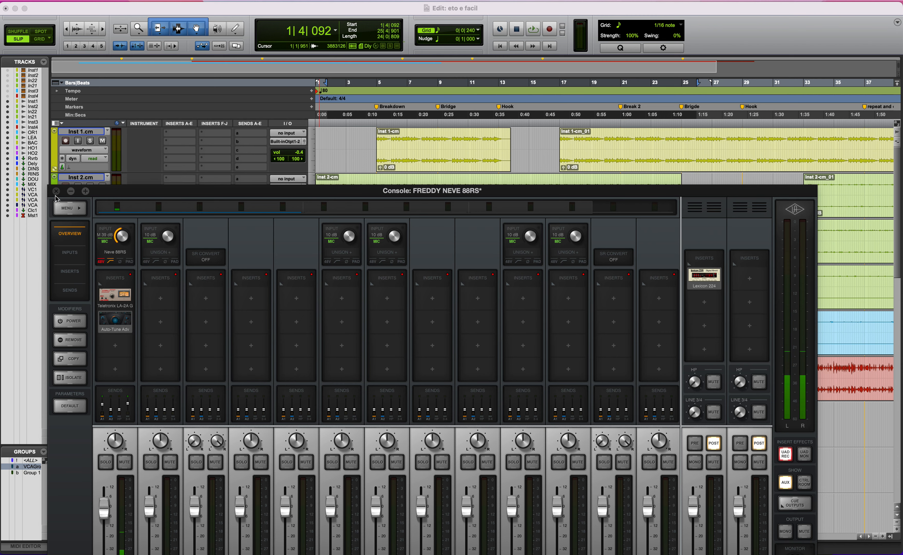
pyautogui.click(71, 191)
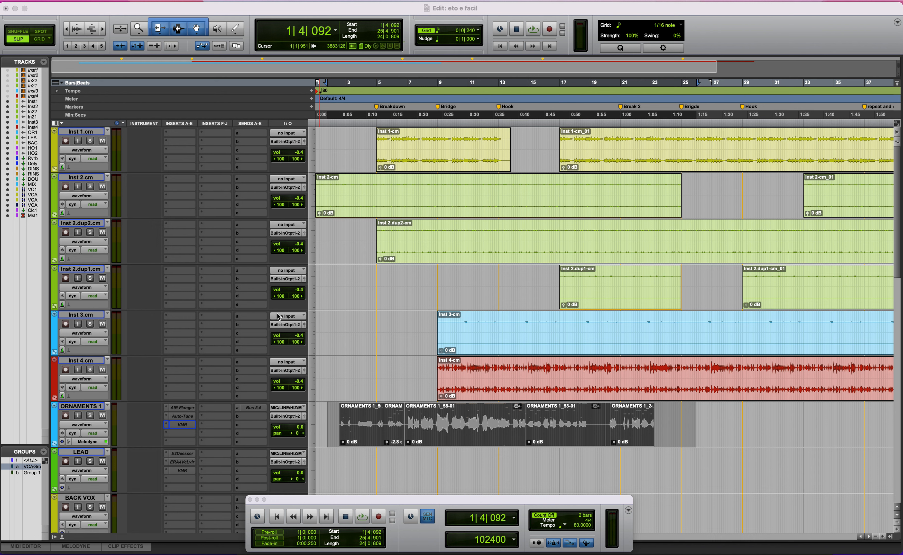
# - Look through all the session's tracks down to Master 1 and back, and enlarge the audio waveform display
pyautogui.click(344, 372)
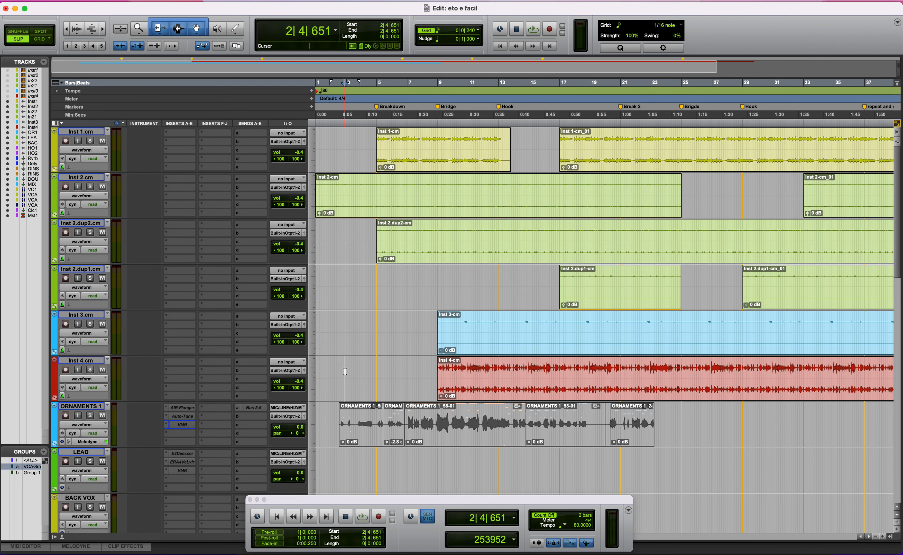
pyautogui.scroll(-15, 344, 371)
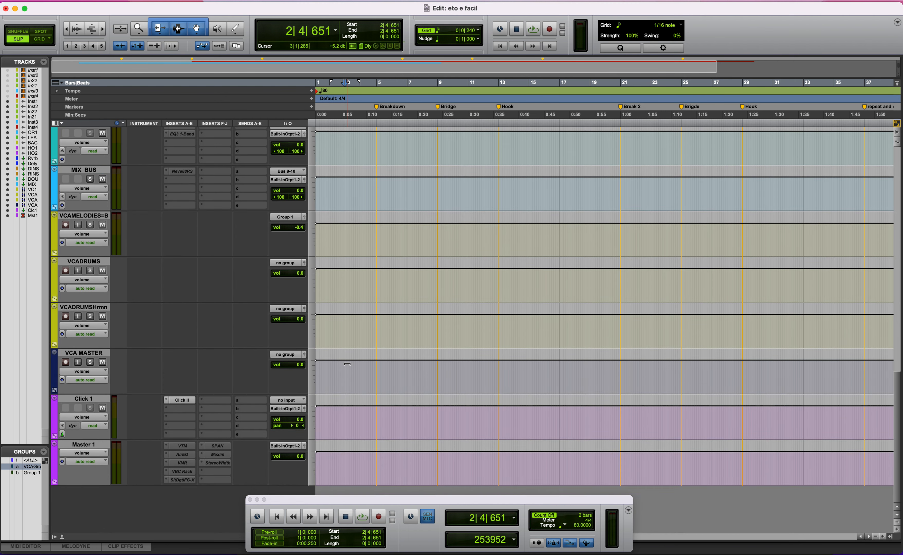
pyautogui.scroll(5, 308, 391)
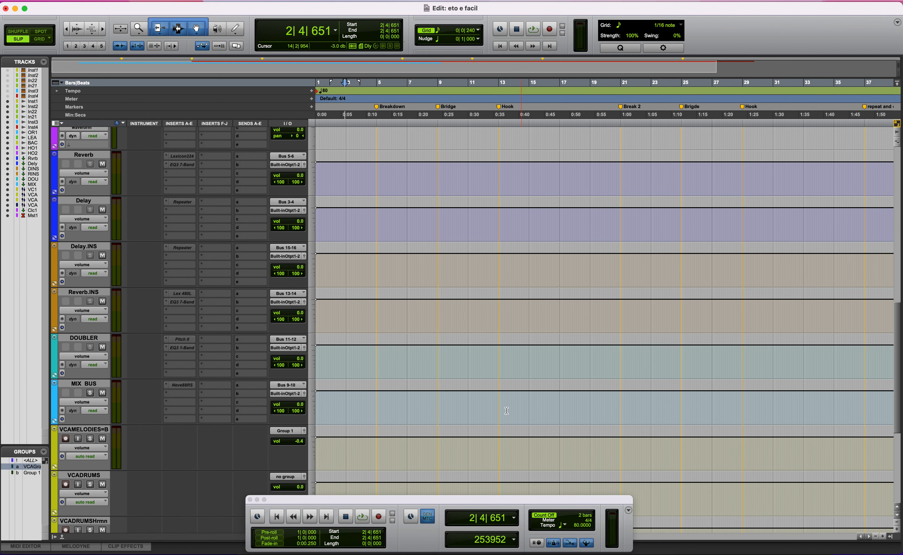
pyautogui.click(532, 450)
pyautogui.scroll(5, 515, 478)
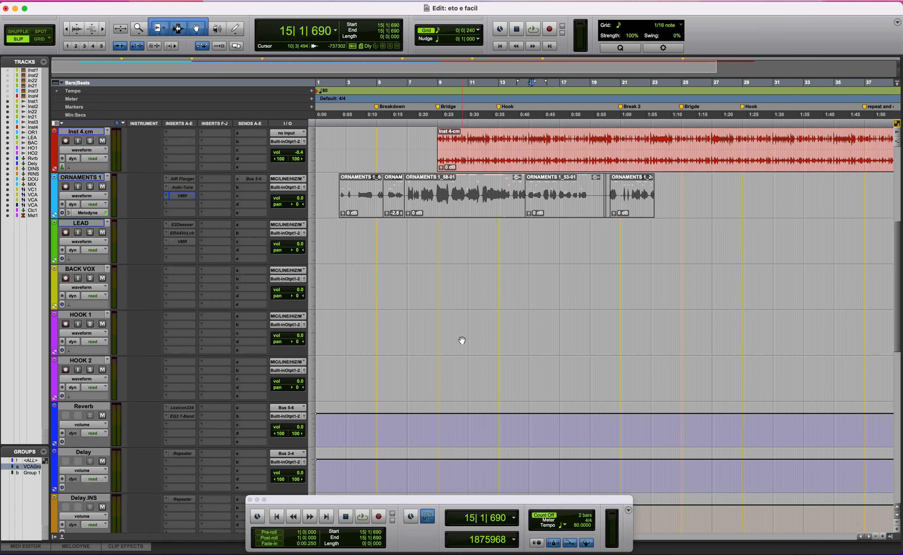
pyautogui.scroll(5, 459, 339)
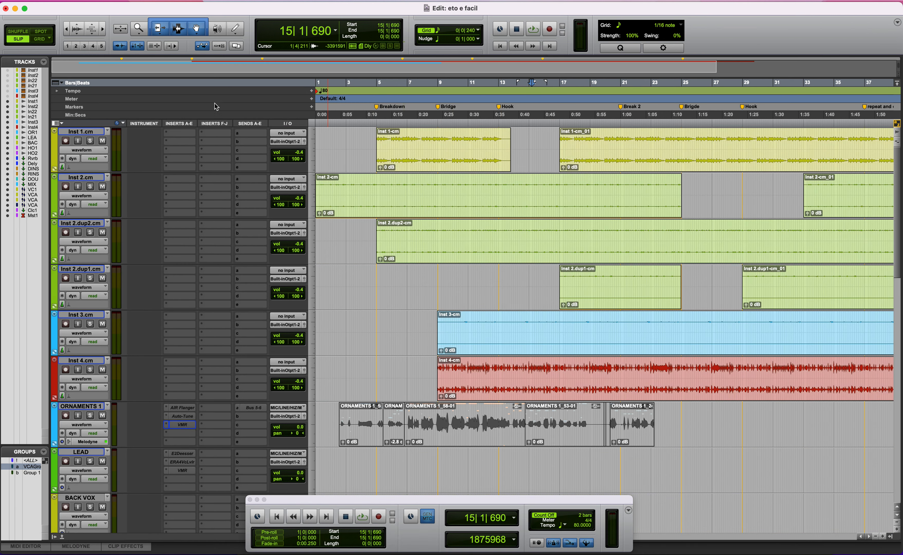
pyautogui.click(79, 27)
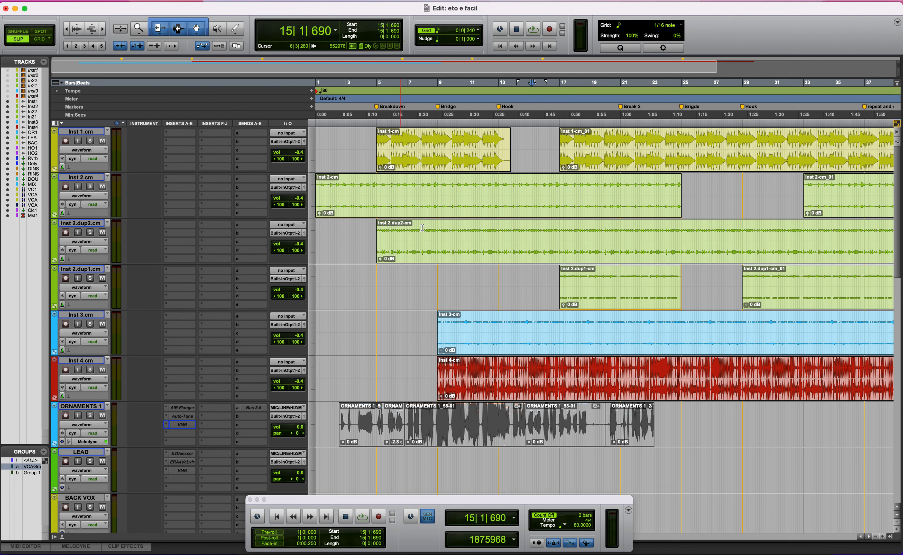
# - Make the VTM insert on the Master 1 track active and open its plug-in window
pyautogui.scroll(-10, 329, 288)
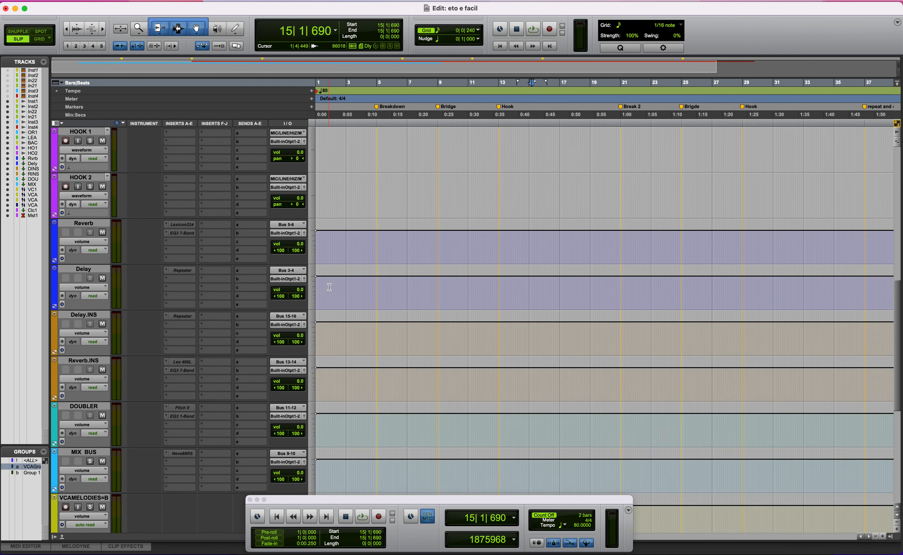
pyautogui.scroll(-7, 329, 288)
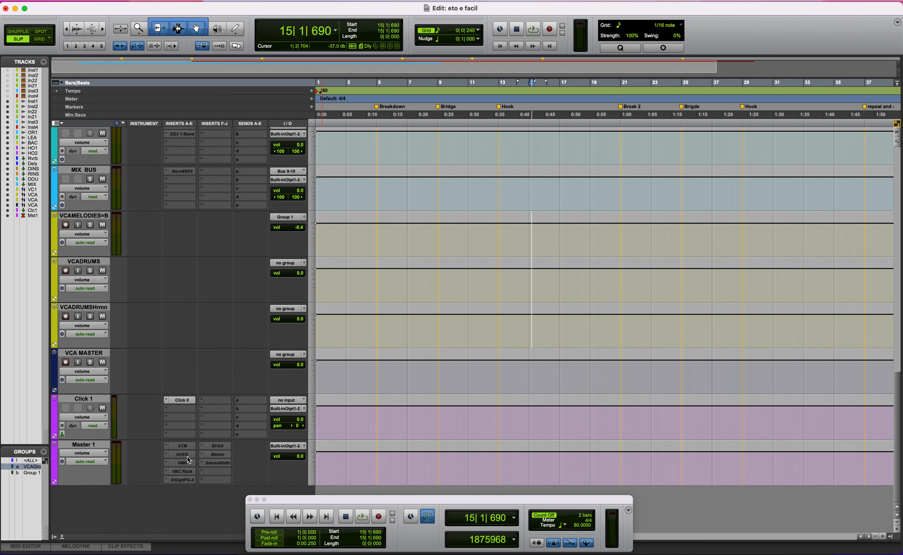
pyautogui.rightClick(189, 455)
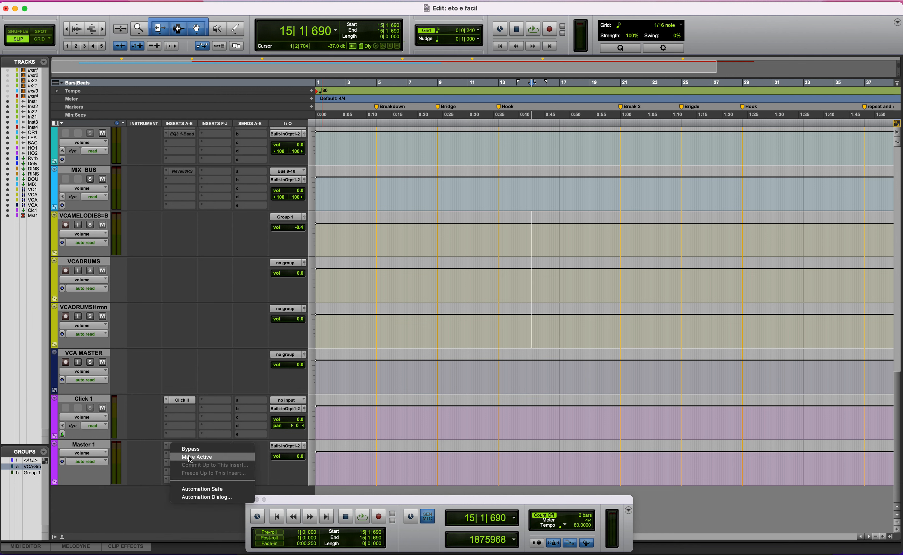
pyautogui.click(189, 455)
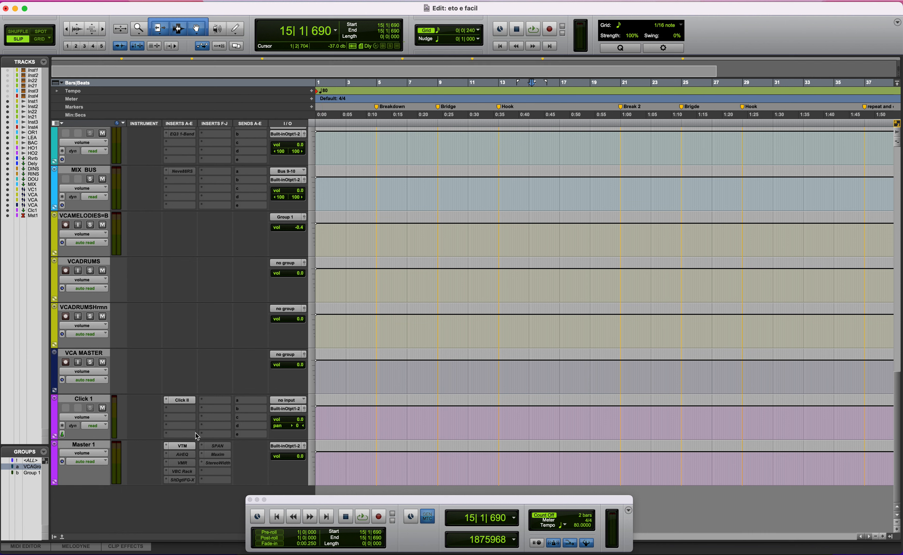
pyautogui.click(182, 446)
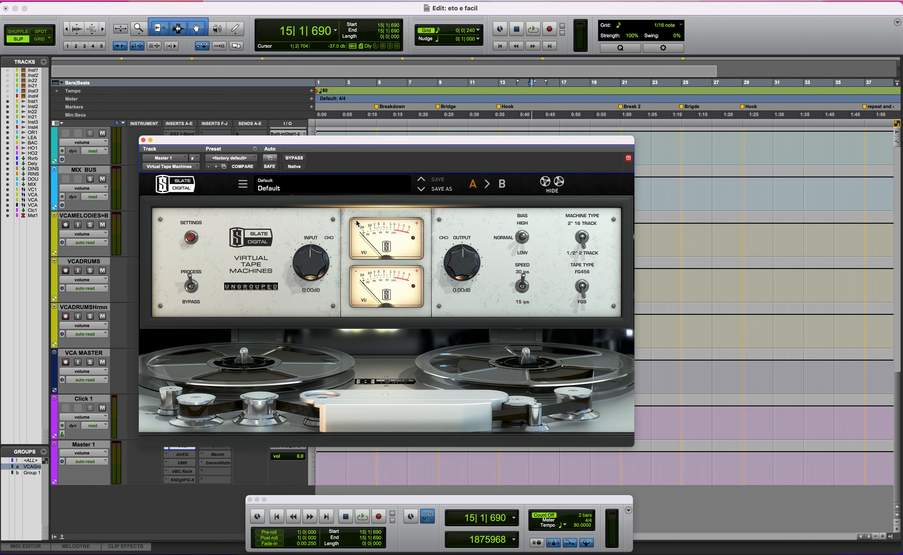
# - Move the Virtual Tape Machines window clear of the upper tracks and play the Inst 2.dup1-cm clip starting at bar 17
pyautogui.moveTo(419, 140); pyautogui.dragTo(415, 346)
pyautogui.scroll(15, 415, 327)
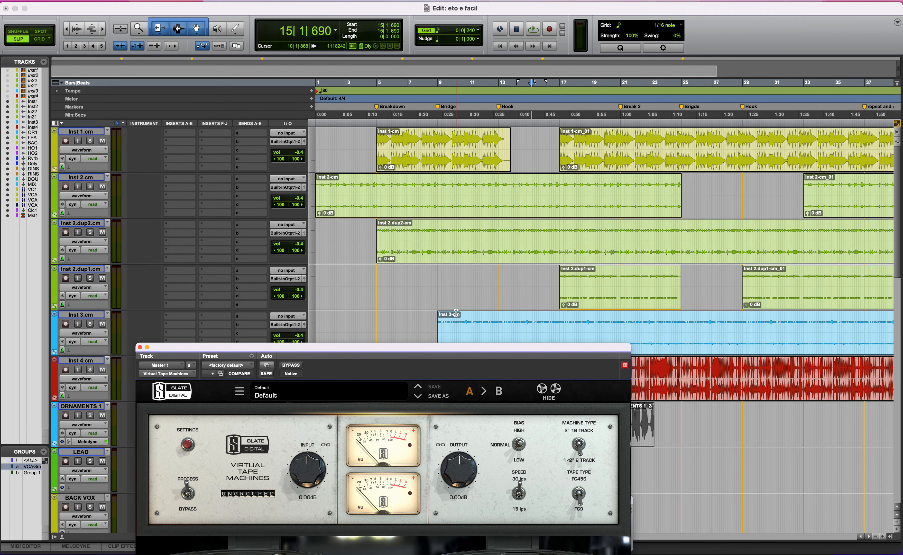
pyautogui.click(654, 302)
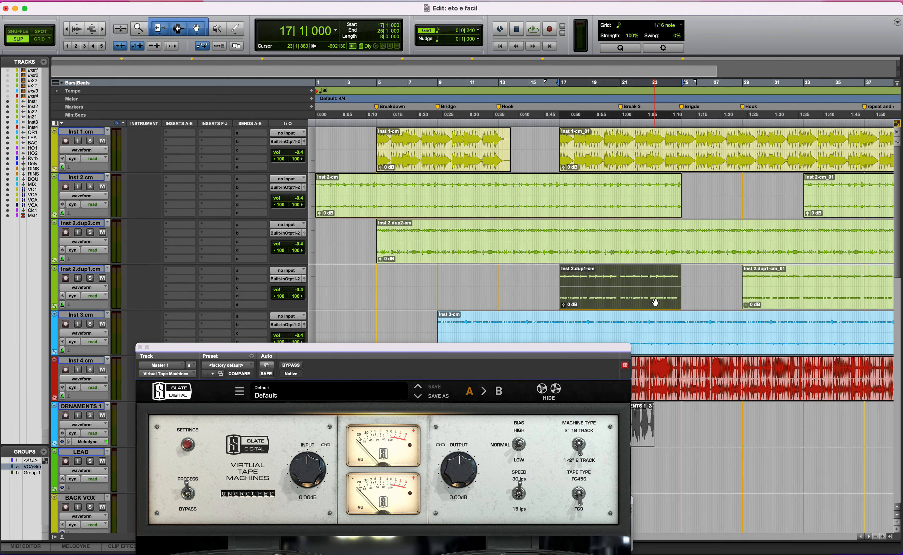
pyautogui.scroll(-10, 665, 277)
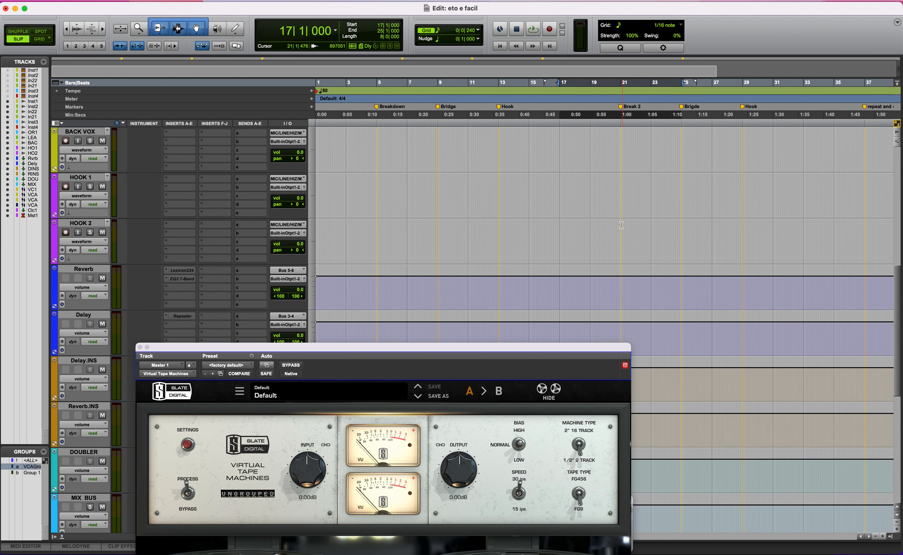
pyautogui.press('space')
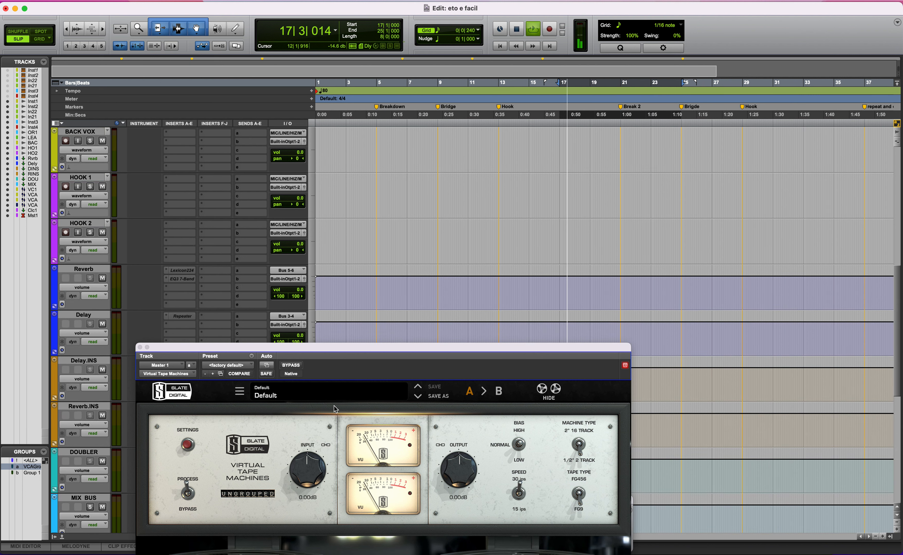
# - Set the Virtual Tape Machines input to +1.11 dB during playback, stop playback and close the plug-in
pyautogui.moveTo(312, 482); pyautogui.dragTo(311, 478)
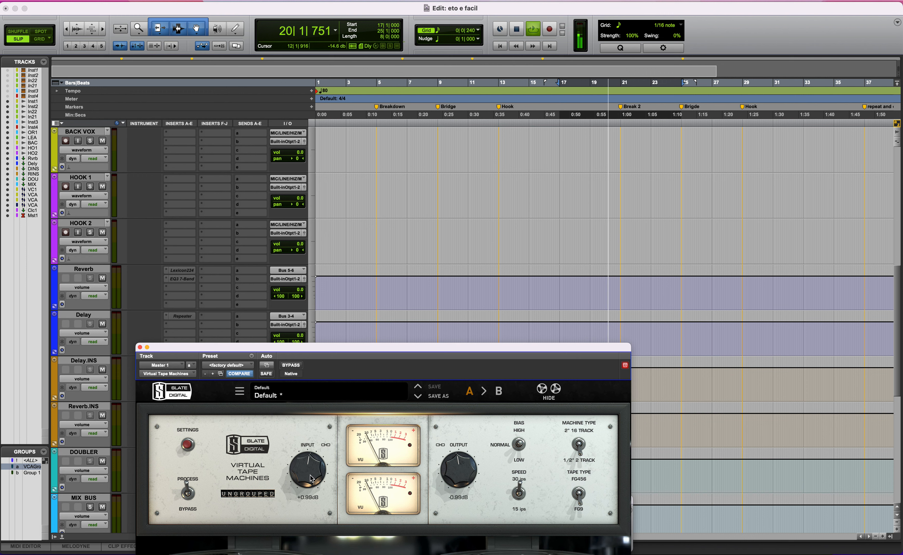
pyautogui.moveTo(310, 474); pyautogui.dragTo(312, 475)
pyautogui.press('space')
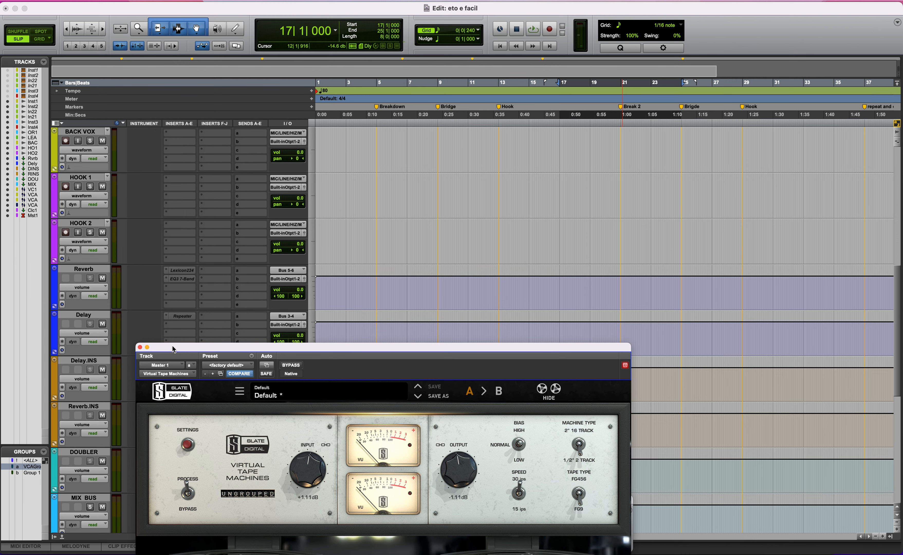
pyautogui.moveTo(174, 348); pyautogui.dragTo(135, 223)
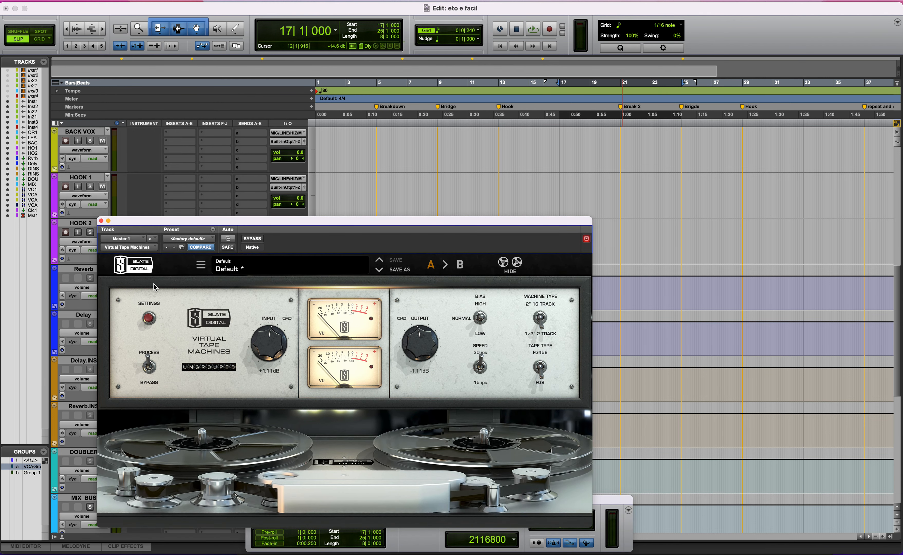
pyautogui.click(101, 220)
# - Make the AirEQ insert on Master 1 active, open it and start playback of the selection
pyautogui.scroll(-10, 168, 316)
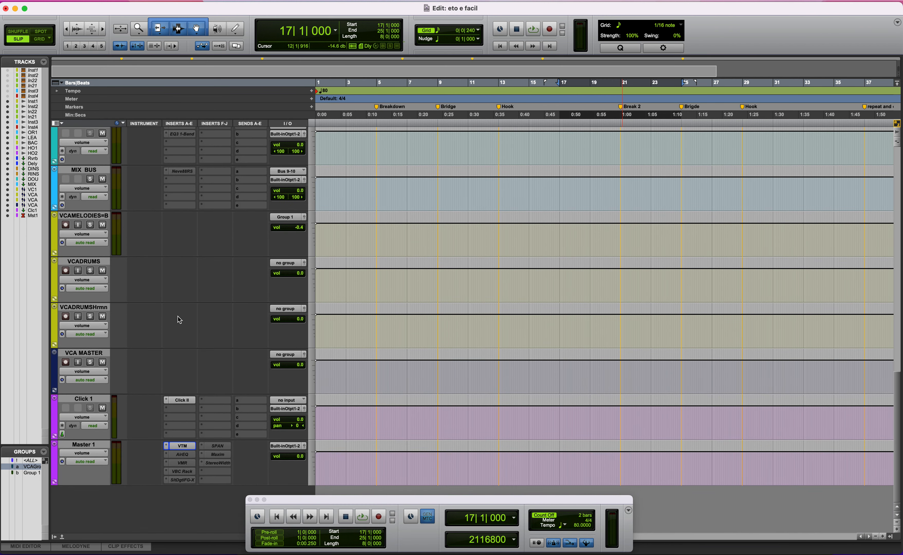
pyautogui.keyDown('ctrl'); pyautogui.keyDown('super'); pyautogui.click(184, 457); pyautogui.keyUp('super'); pyautogui.keyUp('ctrl')
pyautogui.click(182, 455)
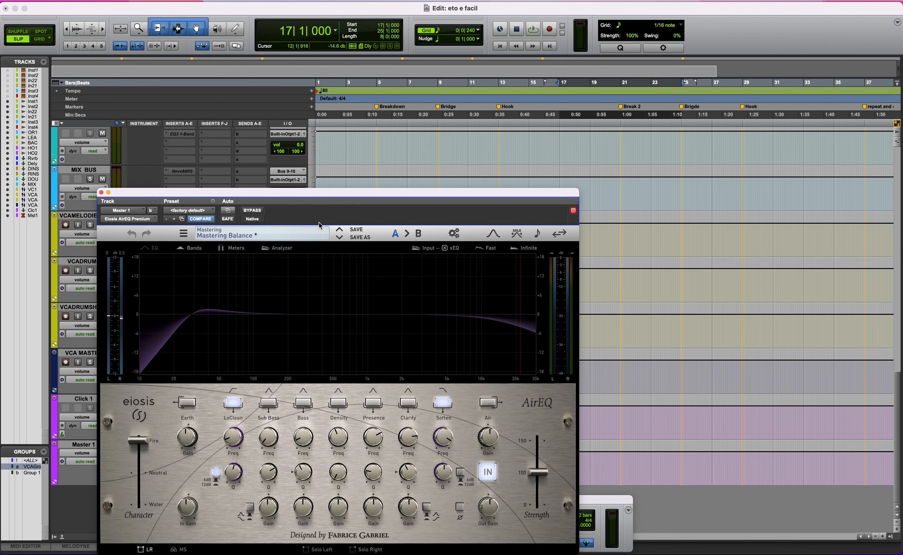
pyautogui.moveTo(321, 199); pyautogui.dragTo(317, 137)
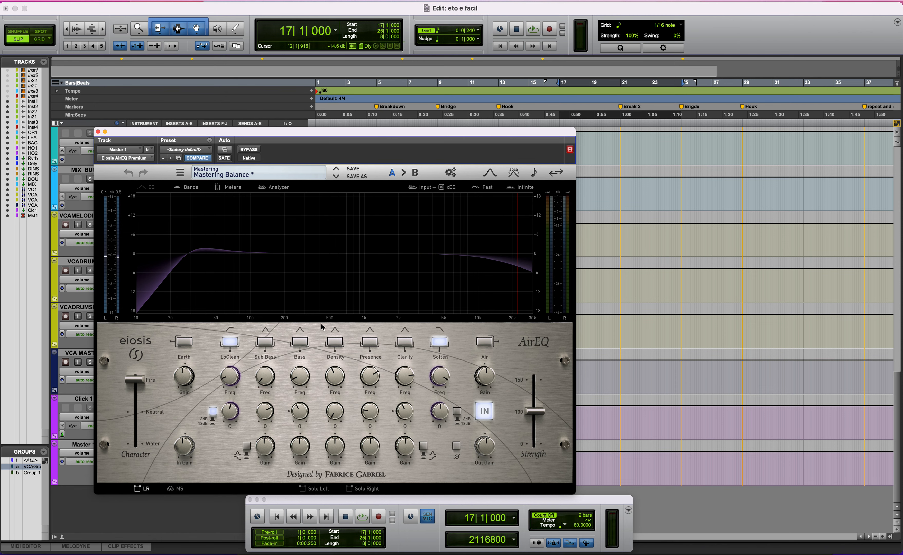
pyautogui.press('space')
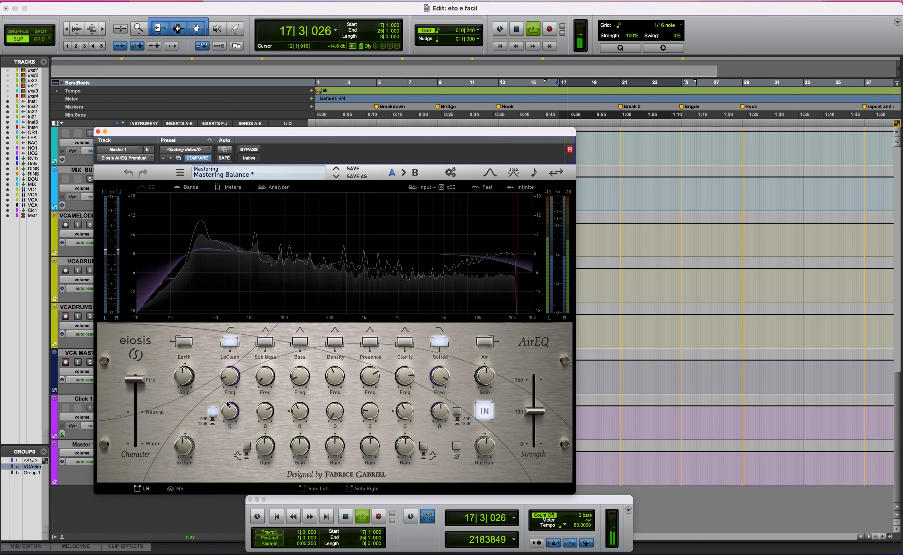
# - Enable AirEQ's Density band with about +0.19 dB gain and its Presence band with gain reset to 0.00 dB
pyautogui.click(332, 342)
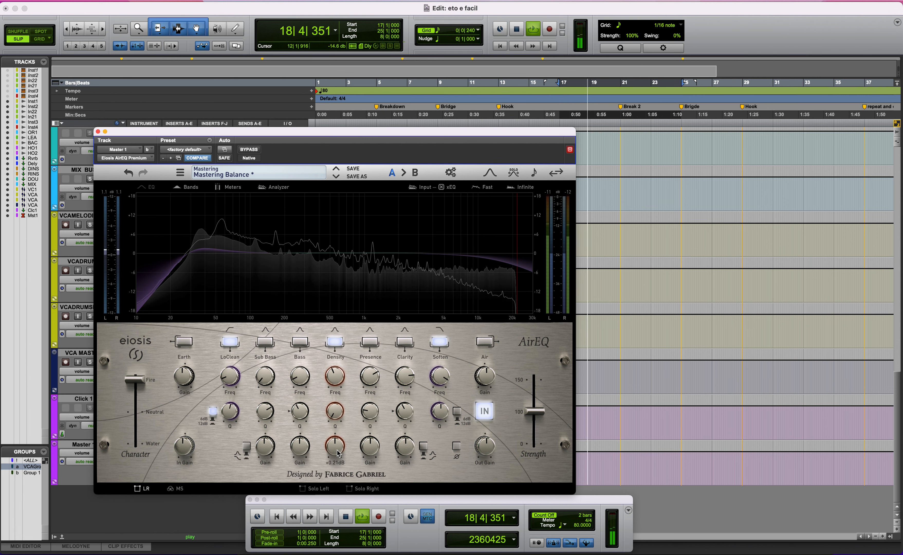
pyautogui.moveTo(337, 451); pyautogui.dragTo(333, 462)
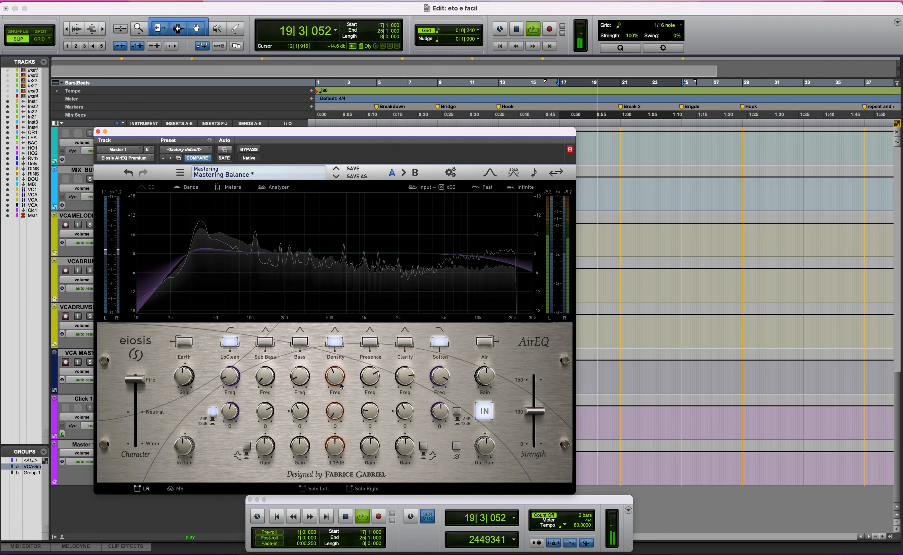
pyautogui.click(370, 343)
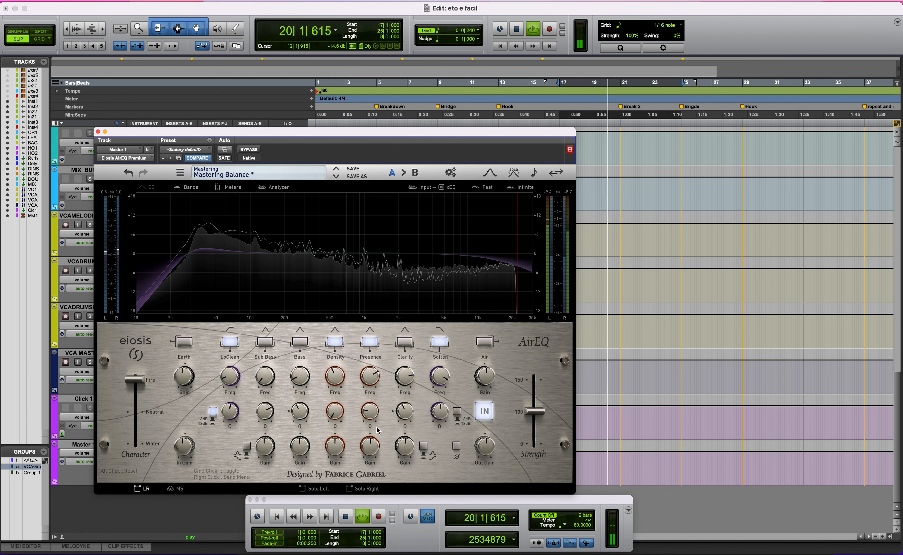
pyautogui.moveTo(368, 447); pyautogui.dragTo(368, 445)
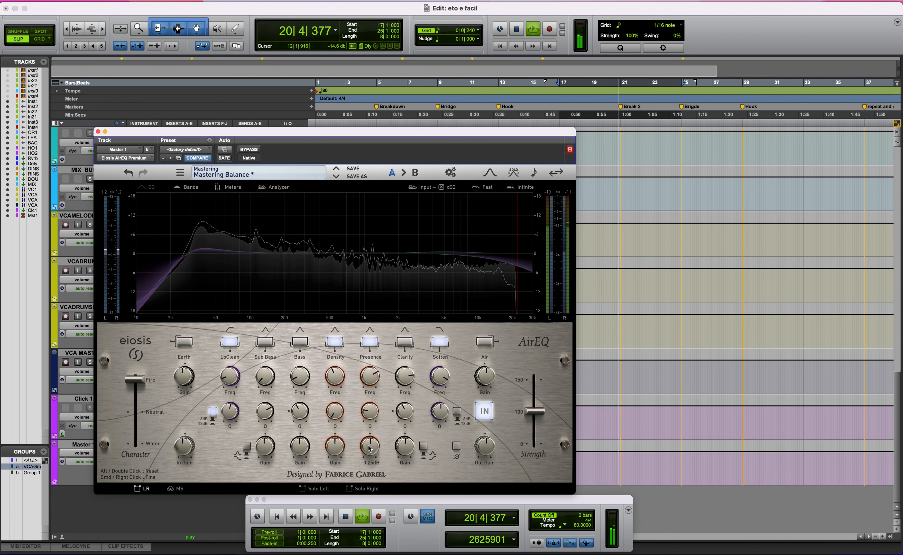
pyautogui.doubleClick(369, 446)
# - Enable AirEQ's Clarity band, raise its gain slightly and stop playback
pyautogui.click(405, 342)
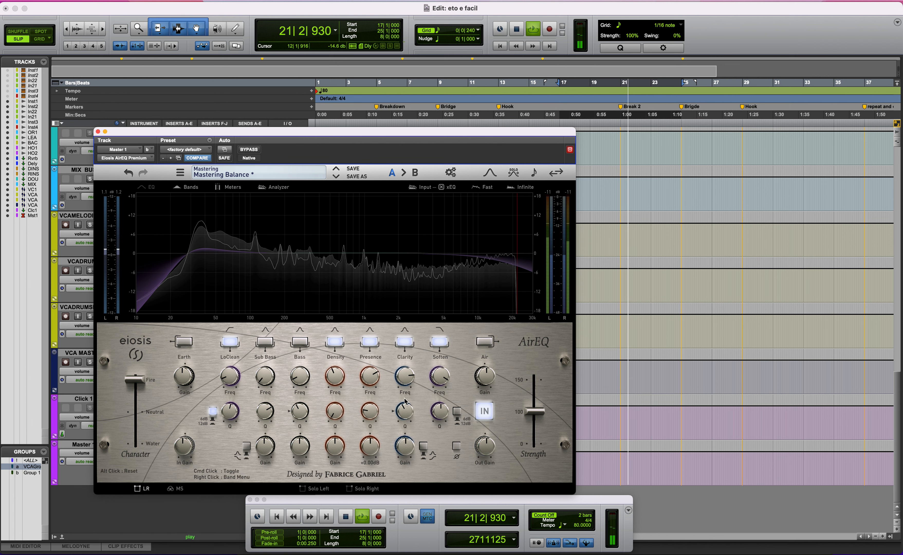
pyautogui.moveTo(405, 444); pyautogui.dragTo(404, 439)
pyautogui.press('space')
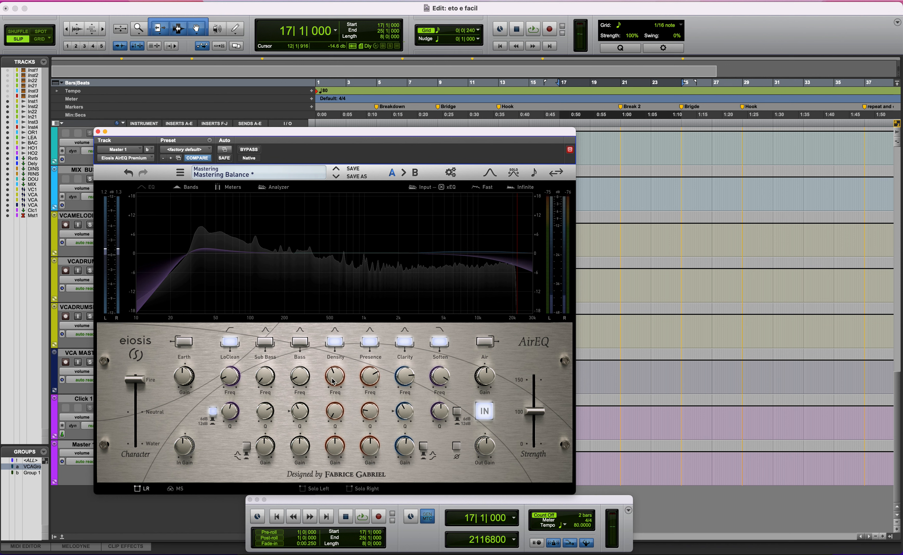
pyautogui.moveTo(337, 451)
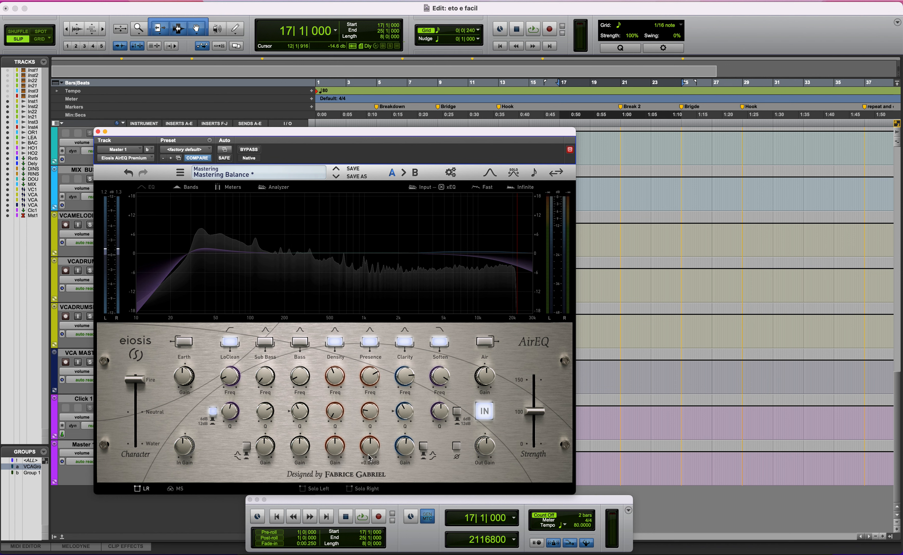
# - Make the VMR insert on Master 1 active and close the AirEQ plug-in
pyautogui.moveTo(370, 456); pyautogui.dragTo(369, 449)
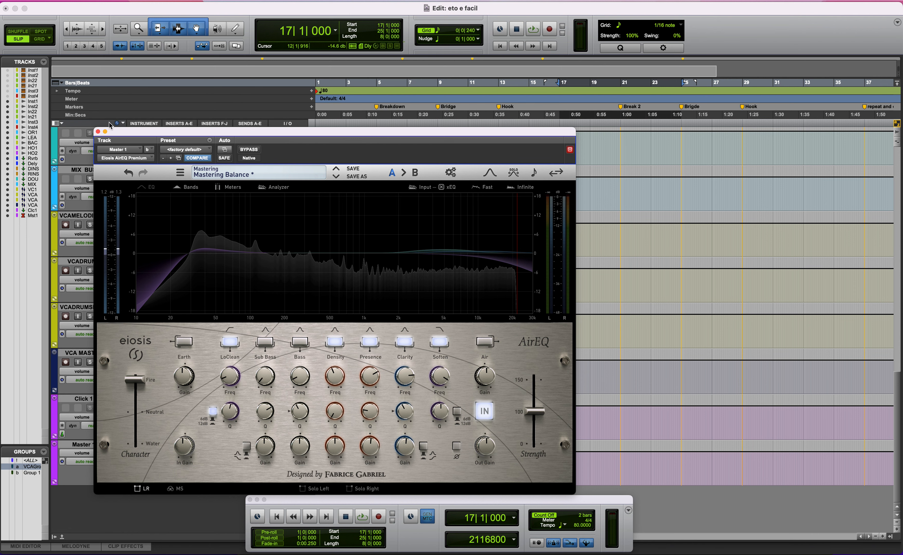
pyautogui.click(98, 131)
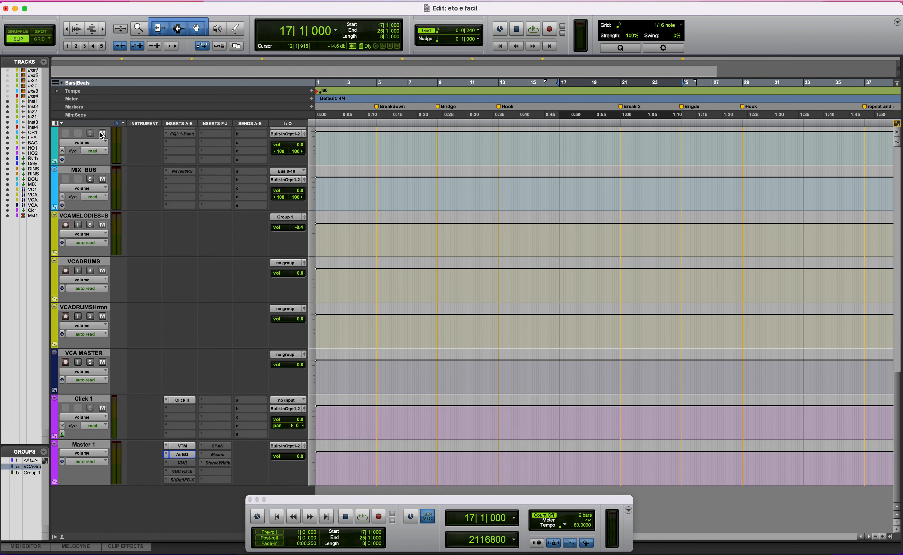
pyautogui.rightClick(194, 463)
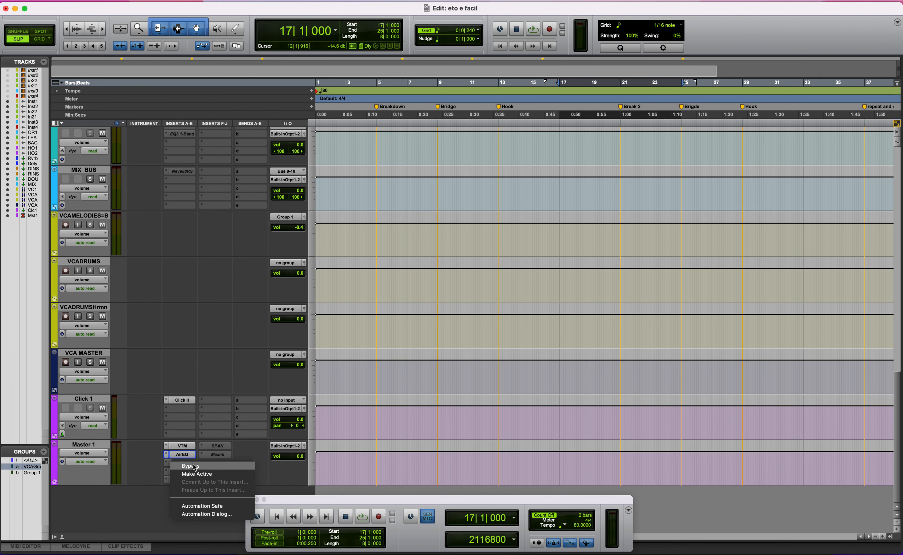
pyautogui.click(201, 469)
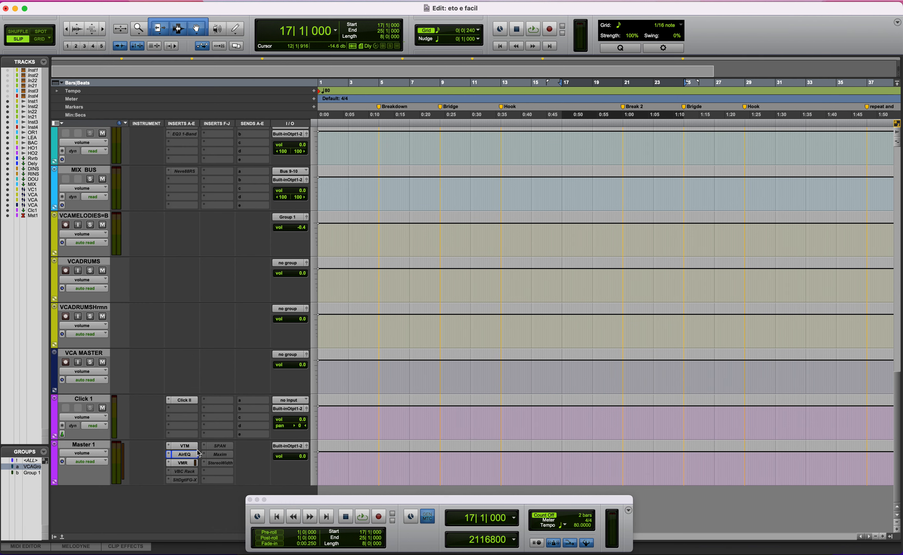
pyautogui.click(184, 454)
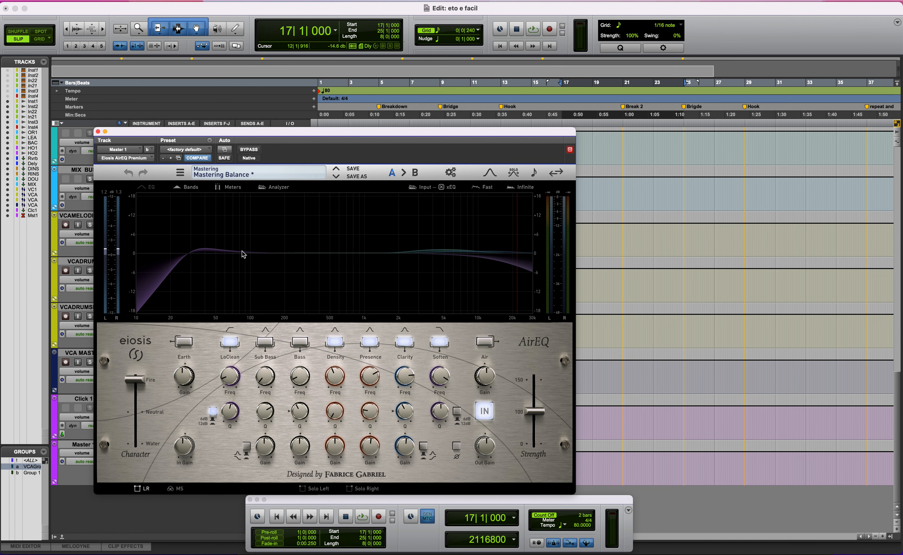
pyautogui.click(98, 132)
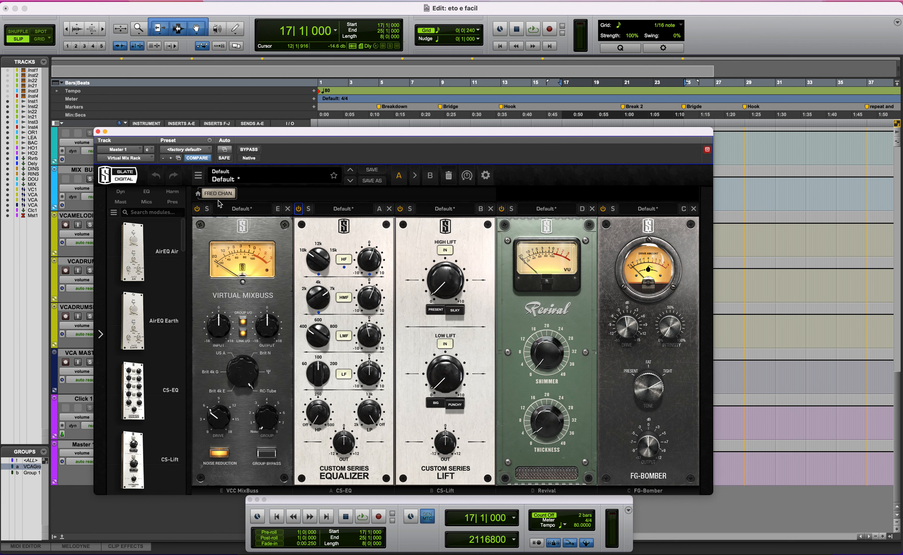
# - Play the selection, toggle the Virtual Mix Rack's bypass to compare the processed and unprocessed mix, and stop playback
pyautogui.press('space')
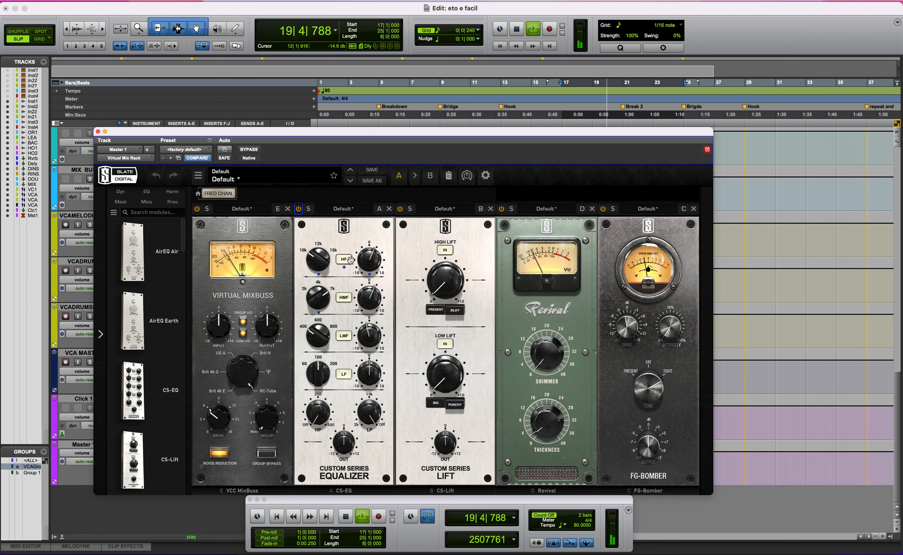
pyautogui.click(259, 150)
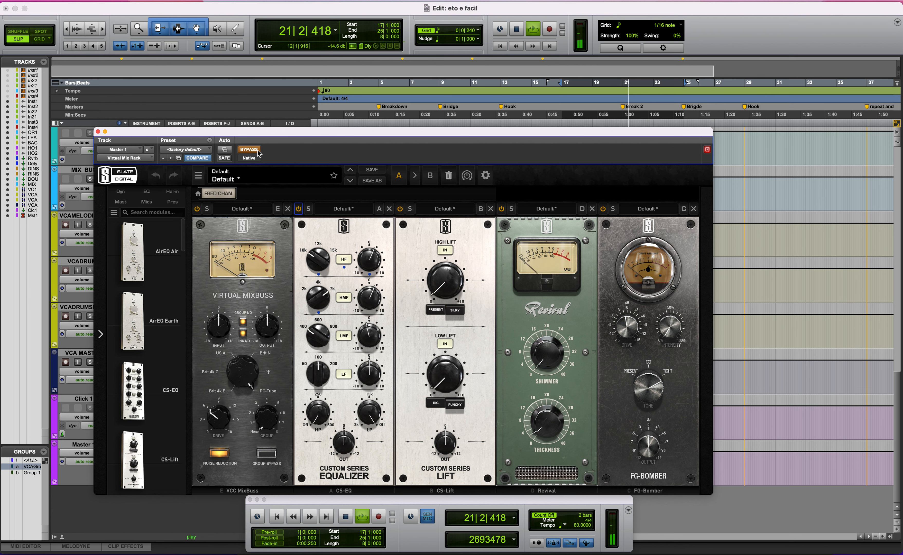
pyautogui.click(259, 152)
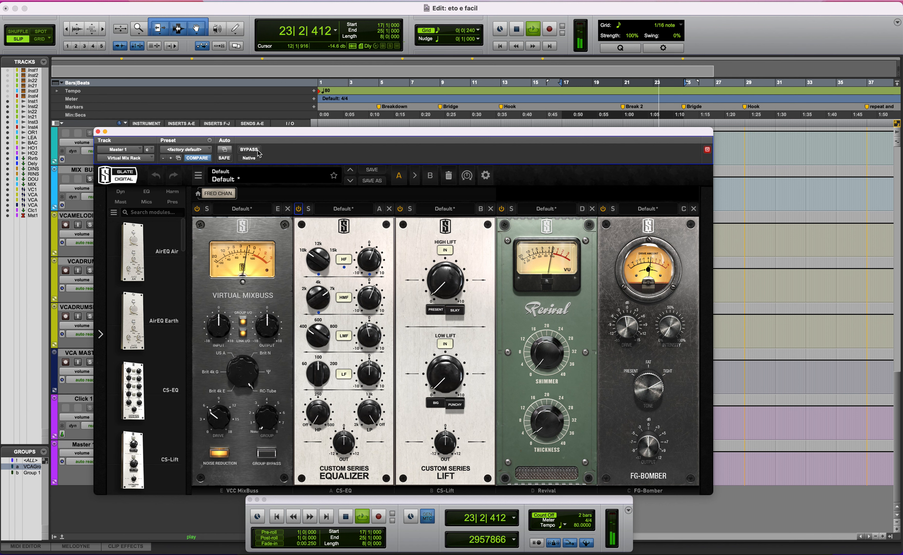
pyautogui.click(258, 152)
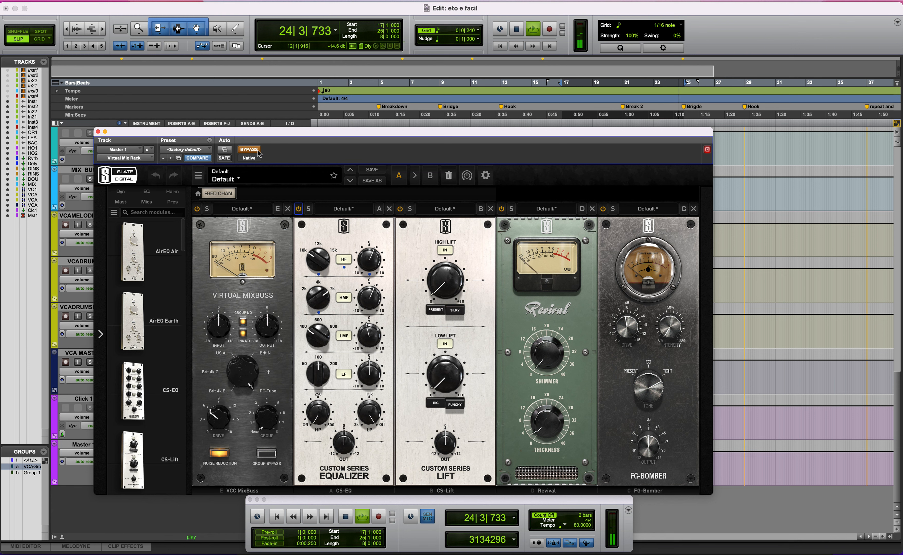
pyautogui.click(258, 152)
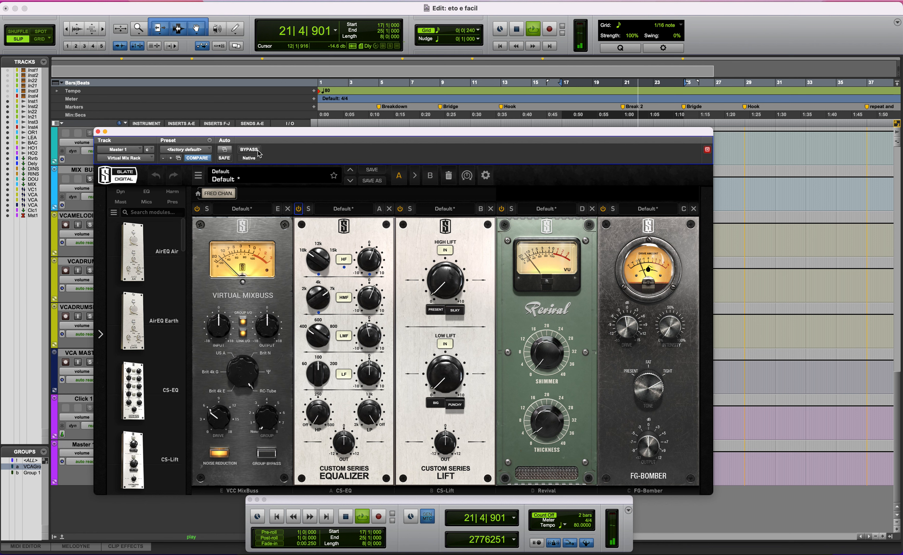
pyautogui.press('space')
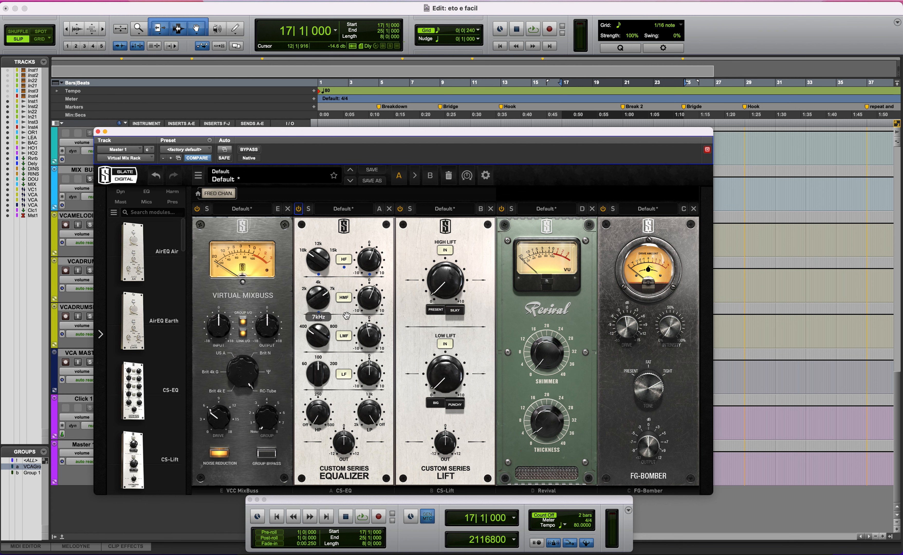
# - Examine the Custom Series Equalizer and Lift settings in the Virtual Mix Rack, and close the plug-in
pyautogui.moveTo(371, 309)
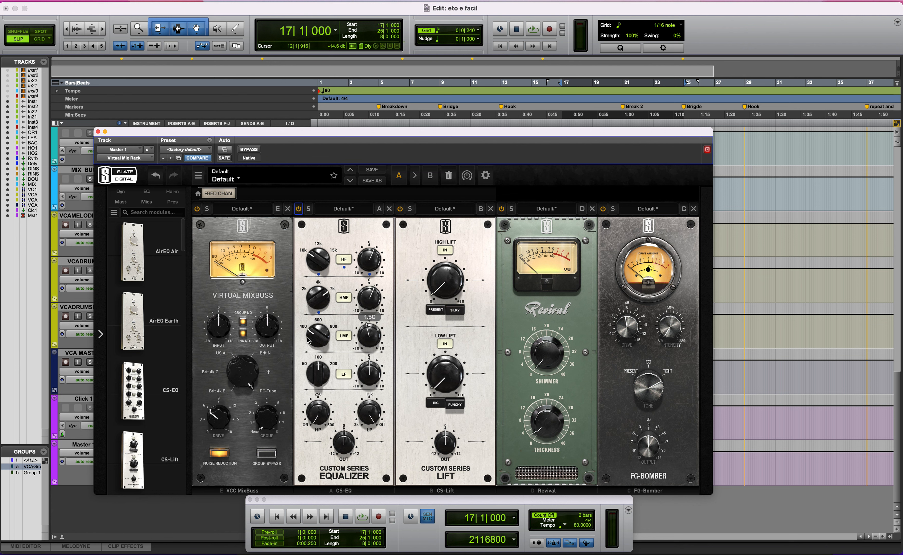
pyautogui.moveTo(312, 338)
pyautogui.moveTo(367, 354)
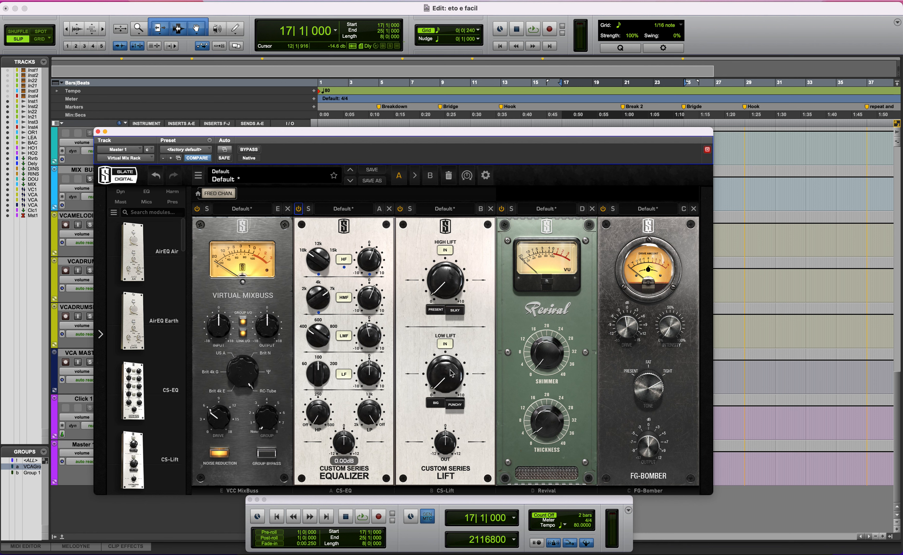
pyautogui.moveTo(443, 298)
pyautogui.click(98, 132)
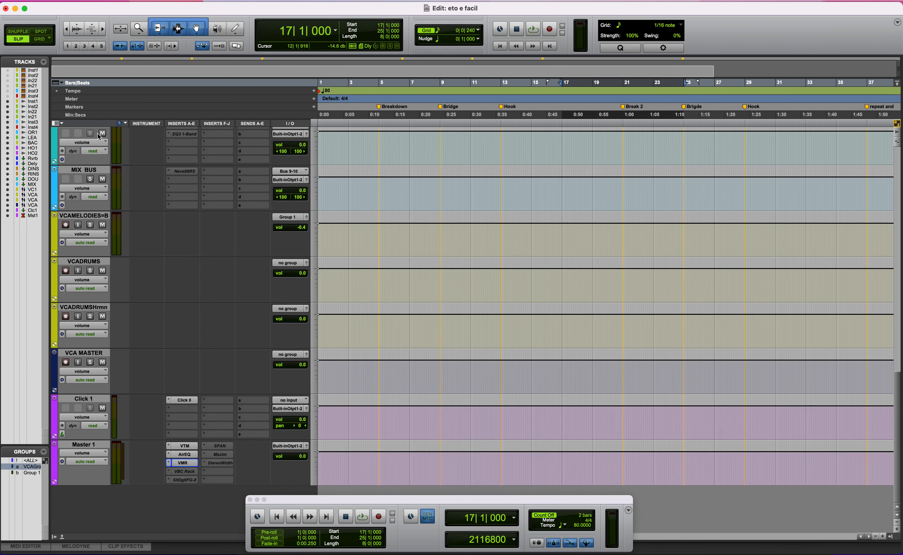
# - Make the VBC Rack insert on Master 1 active and open it
pyautogui.rightClick(175, 466)
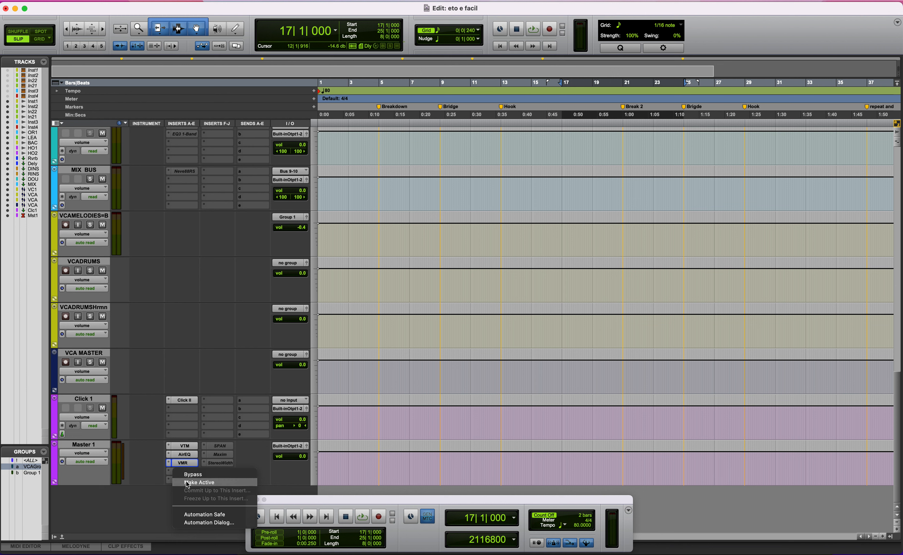
pyautogui.click(188, 482)
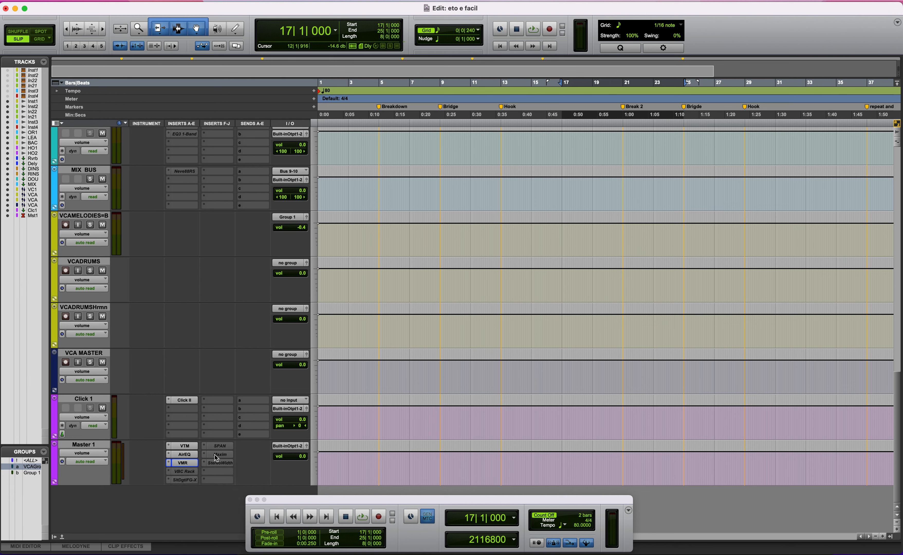
pyautogui.keyDown('ctrl'); pyautogui.keyDown('super'); pyautogui.click(199, 472); pyautogui.keyUp('super'); pyautogui.keyUp('ctrl')
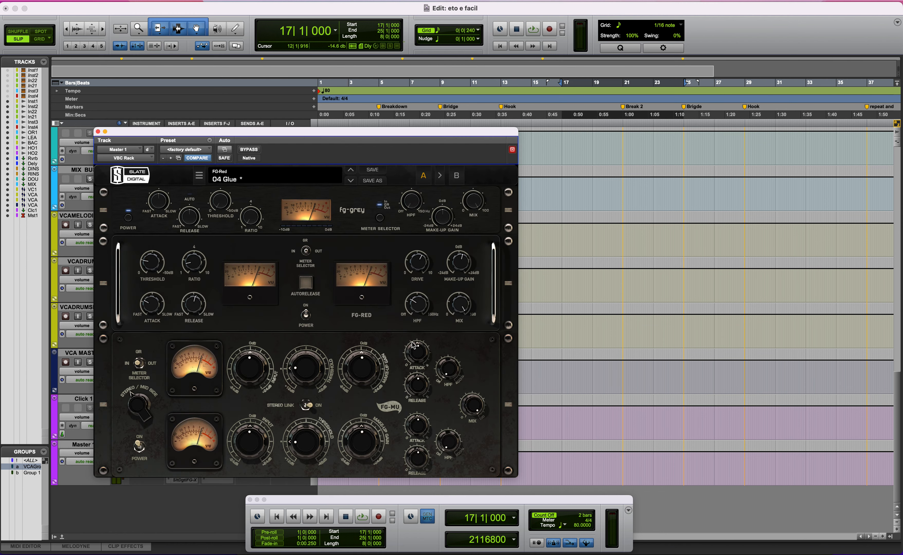
# - Compare the VBC Rack bypassed and engaged during playback, stop playback and close the plug-in
pyautogui.press('space')
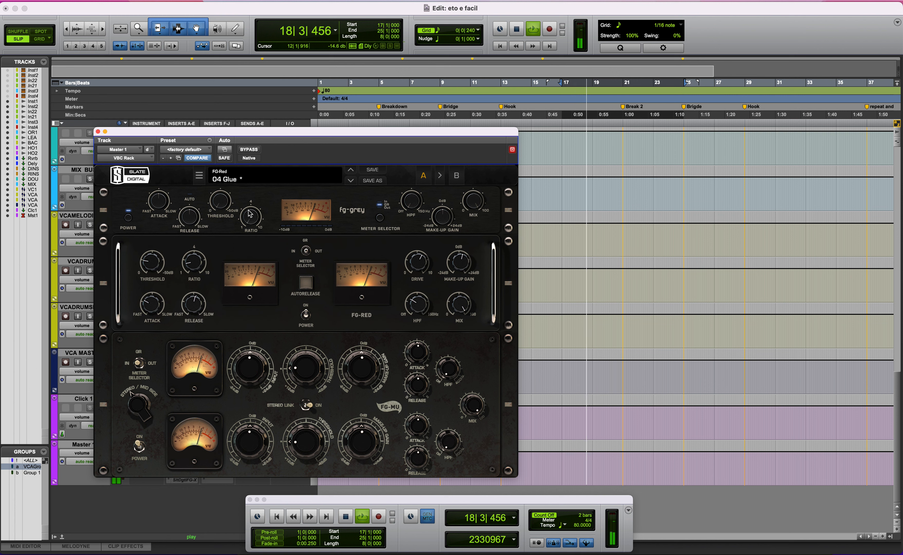
pyautogui.click(254, 152)
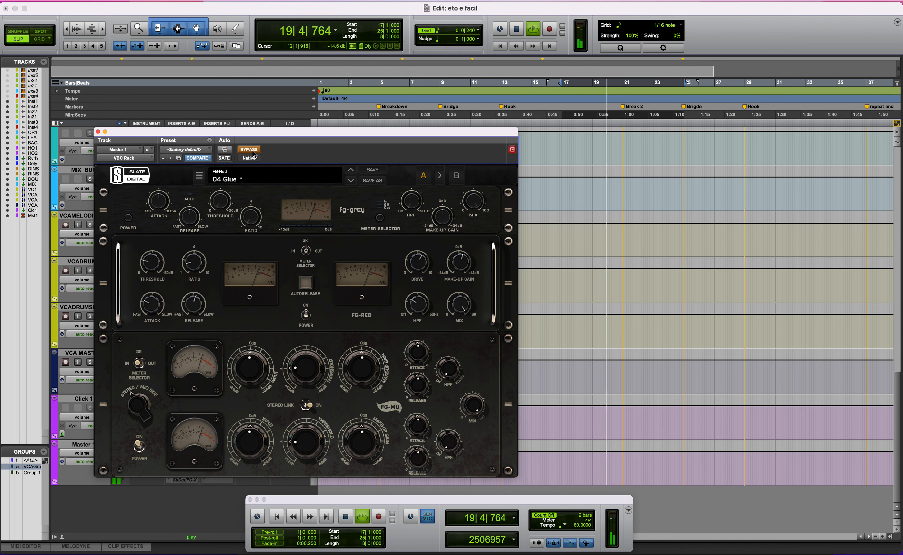
pyautogui.click(254, 152)
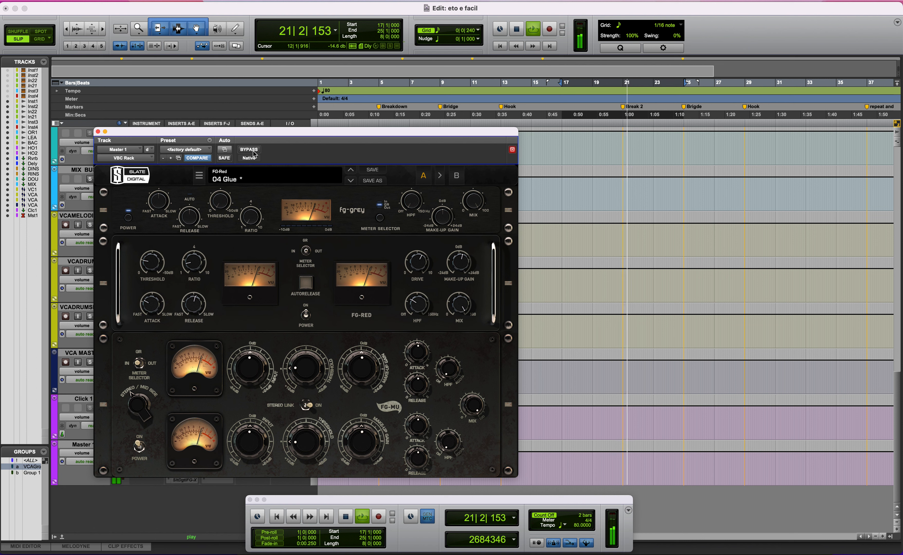
pyautogui.press('space')
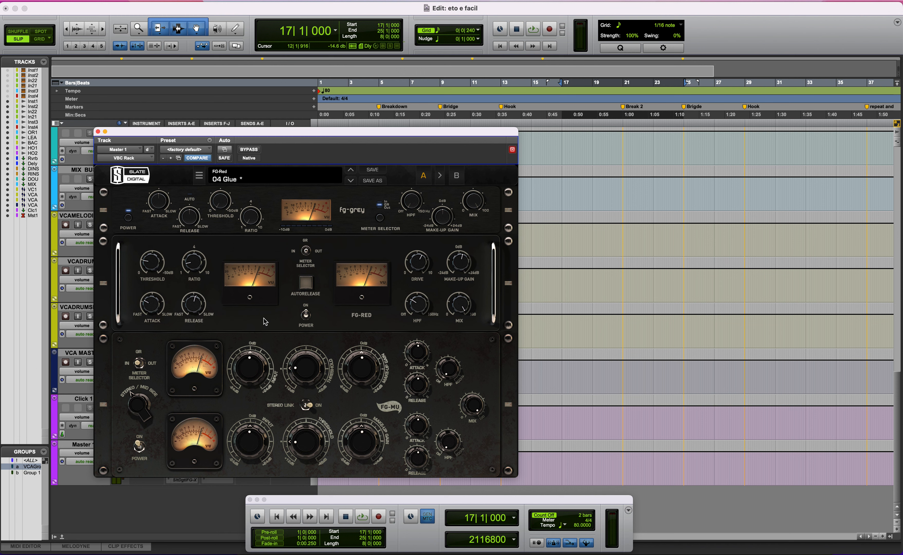
pyautogui.moveTo(247, 356)
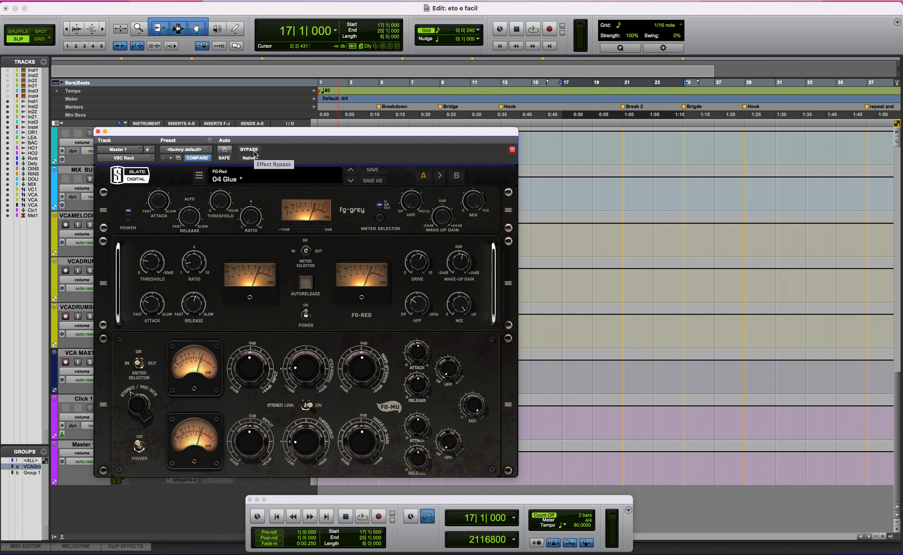
pyautogui.moveTo(99, 134); pyautogui.dragTo(98, 133)
pyautogui.click(98, 131)
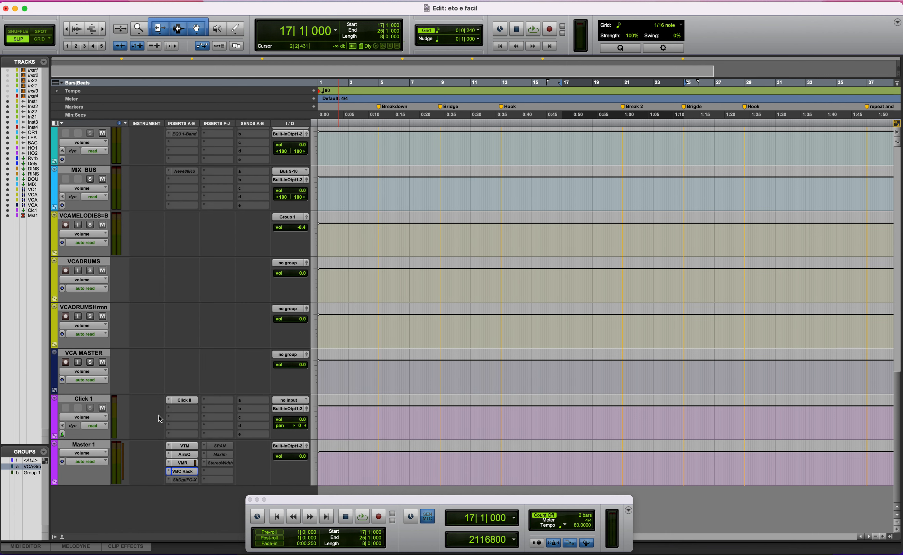
# - Make the FG-X insert on Master 1 active and open it
pyautogui.rightClick(185, 481)
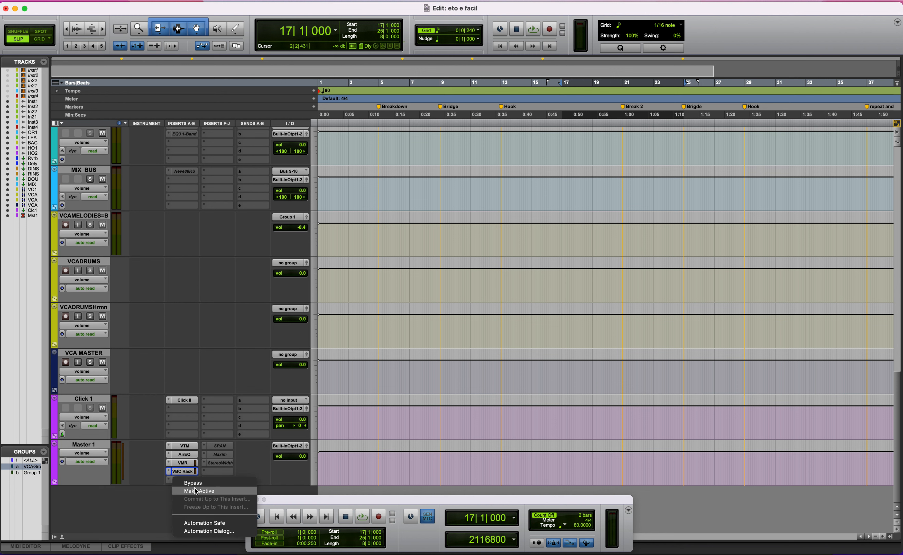
pyautogui.click(197, 491)
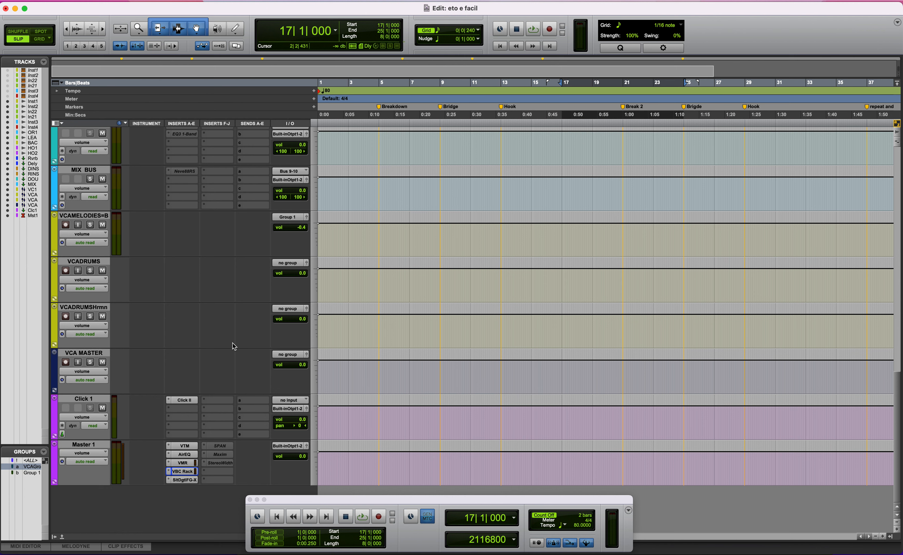
pyautogui.click(183, 480)
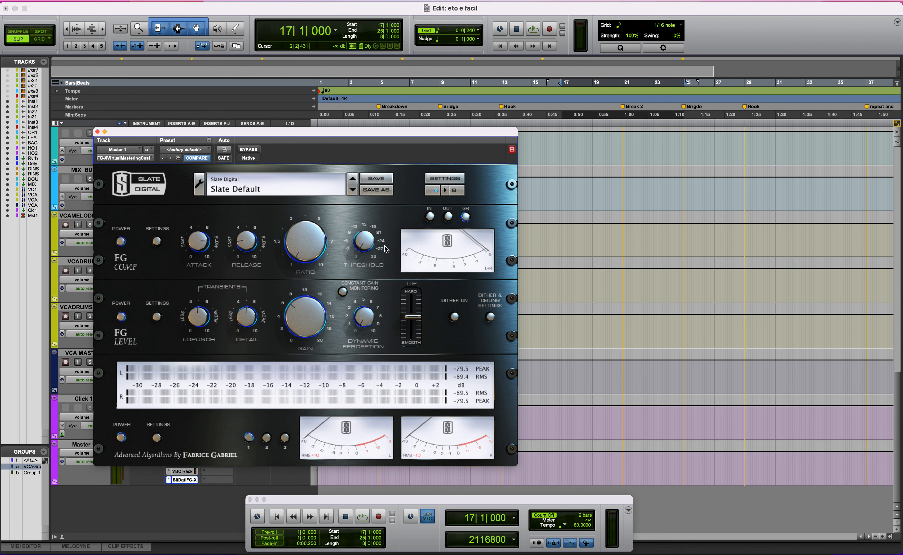
# - Turn on Constant Gain Monitoring in the FG Level section during playback, and stop playback
pyautogui.press('space')
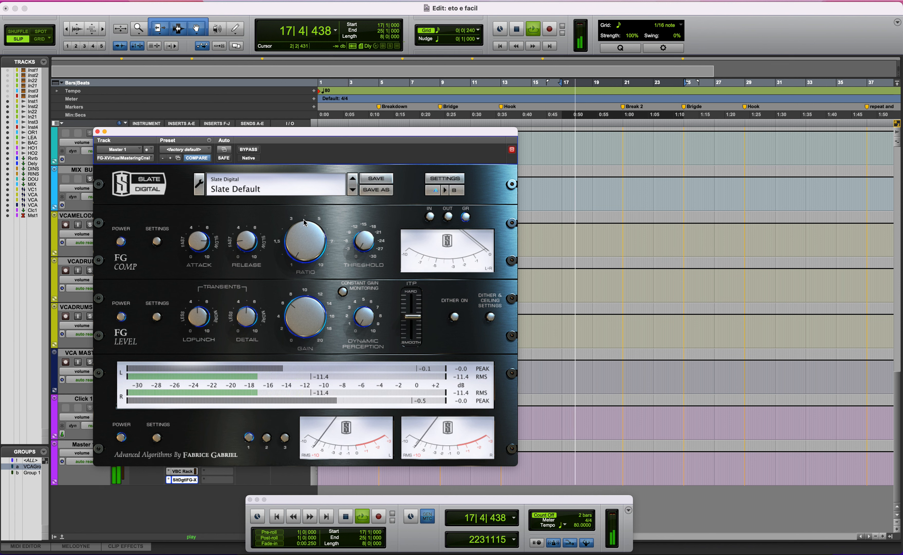
pyautogui.click(345, 292)
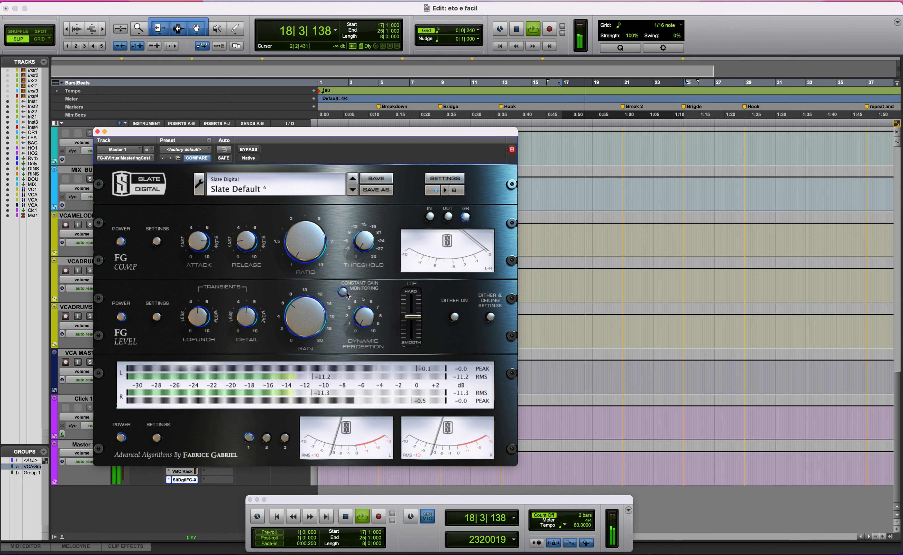
pyautogui.press('space')
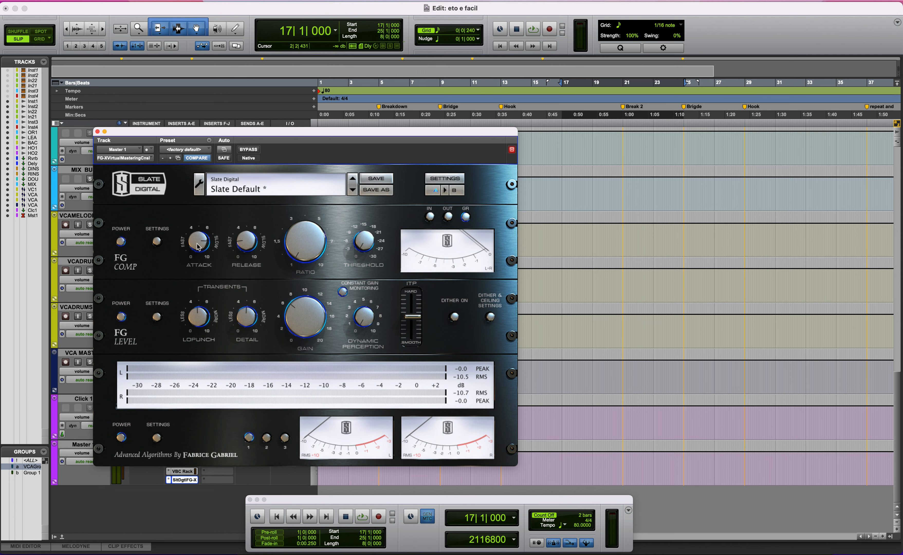
# - Adjust FG Comp's attack slightly and compare FG-X bypassed and engaged during playback, stopping with it bypassed
pyautogui.moveTo(197, 246); pyautogui.dragTo(196, 234)
pyautogui.press('space')
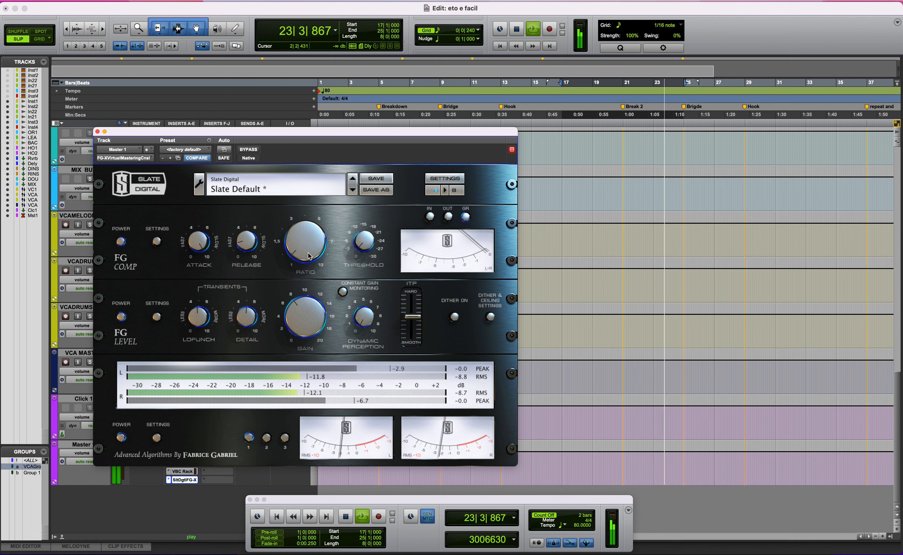
pyautogui.click(256, 150)
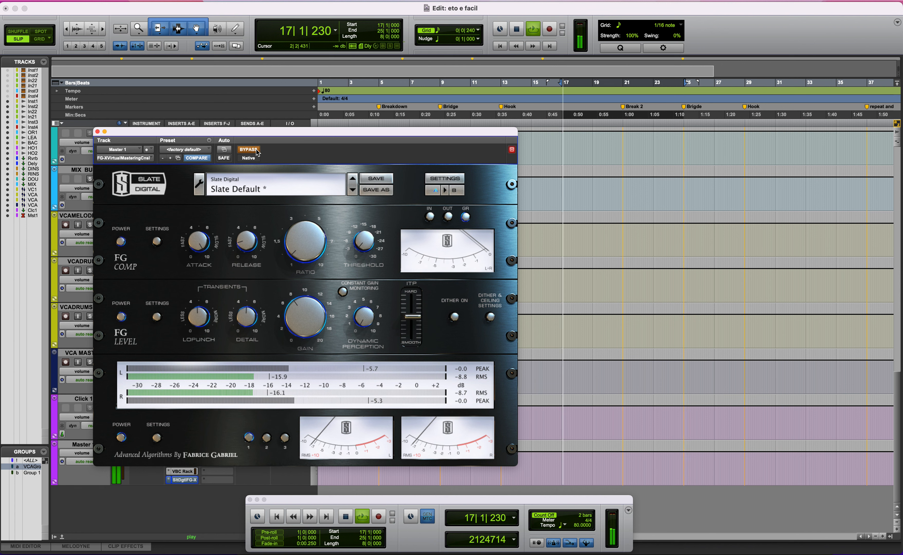
pyautogui.click(256, 150)
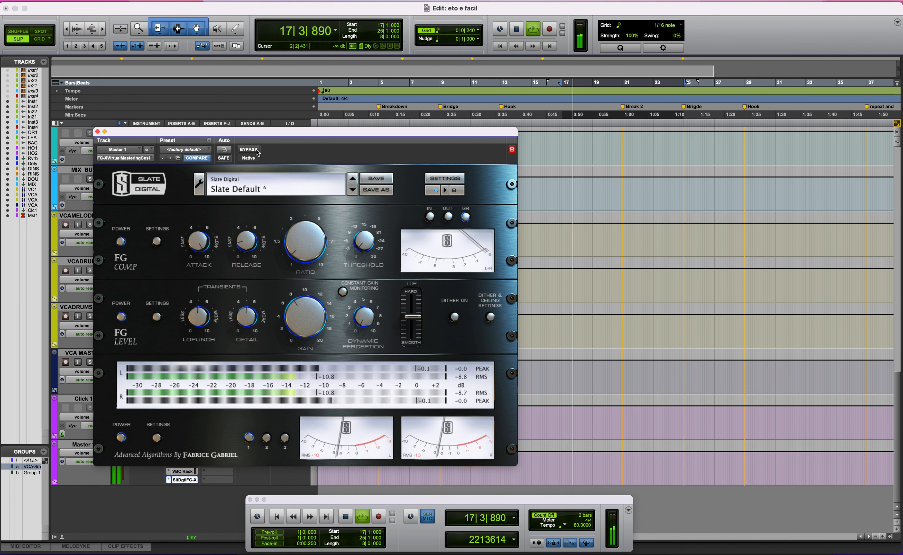
pyautogui.click(256, 150)
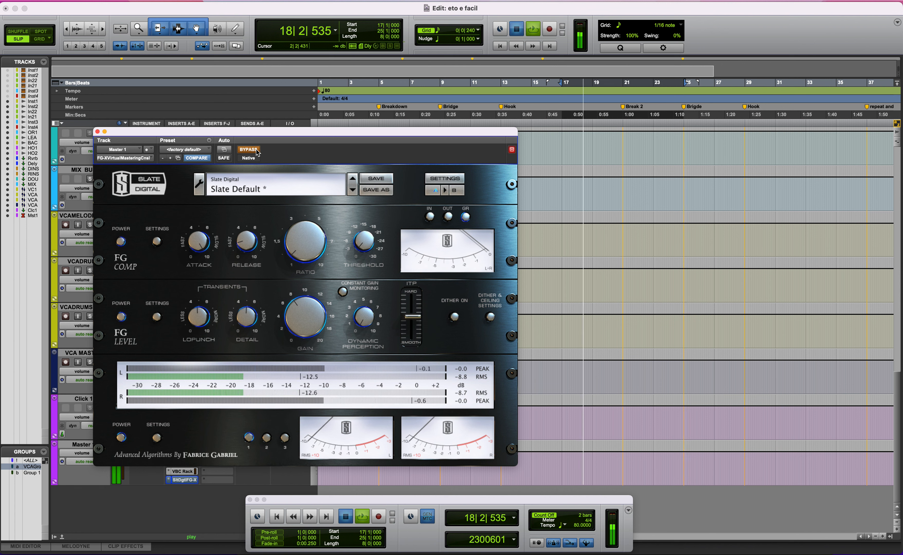
pyautogui.press('space')
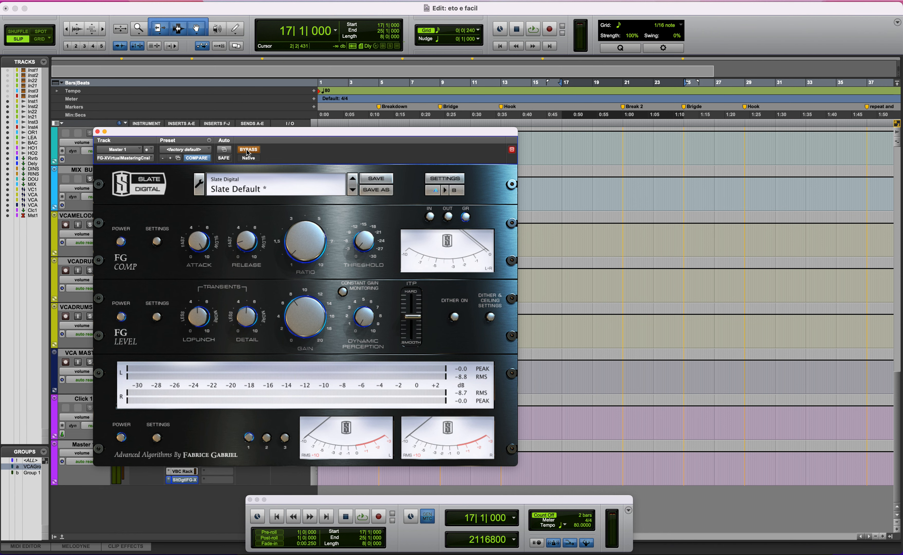
# - Take FG-X out of bypass and close its window
pyautogui.click(256, 150)
pyautogui.click(97, 131)
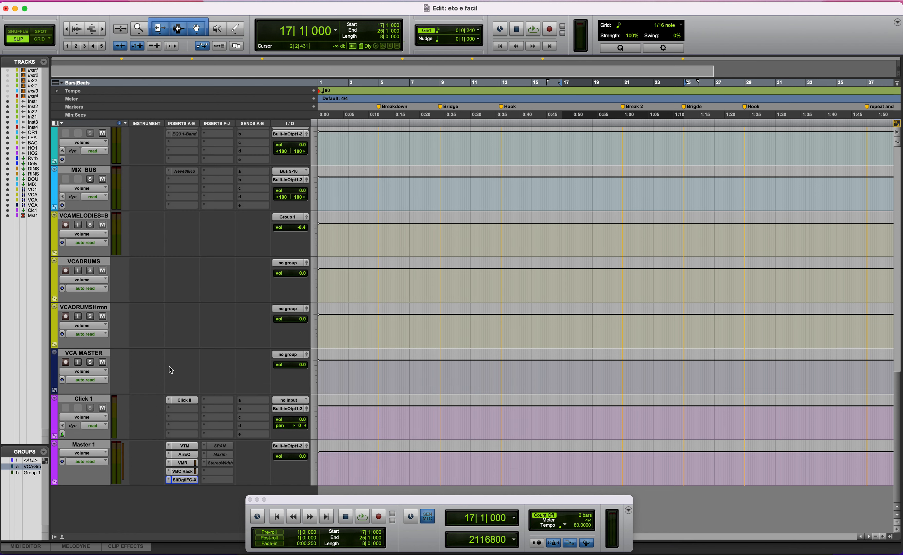
# - Activate and open the Maxim limiter on Master 1, set threshold to -0.3 dB and ceiling to -0.4 dB, and turn on dither
pyautogui.click(222, 456)
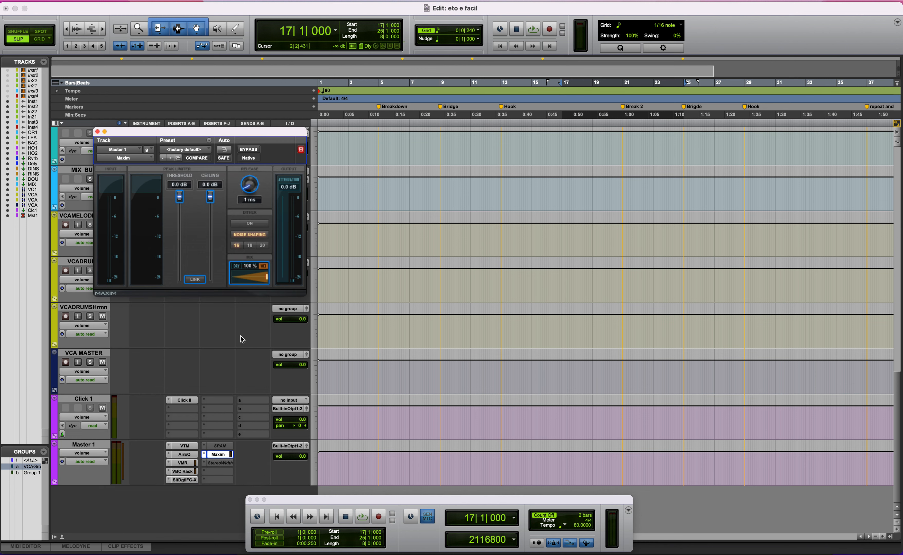
pyautogui.moveTo(184, 205); pyautogui.dragTo(212, 201)
pyautogui.click(255, 224)
pyautogui.moveTo(180, 133); pyautogui.dragTo(216, 184)
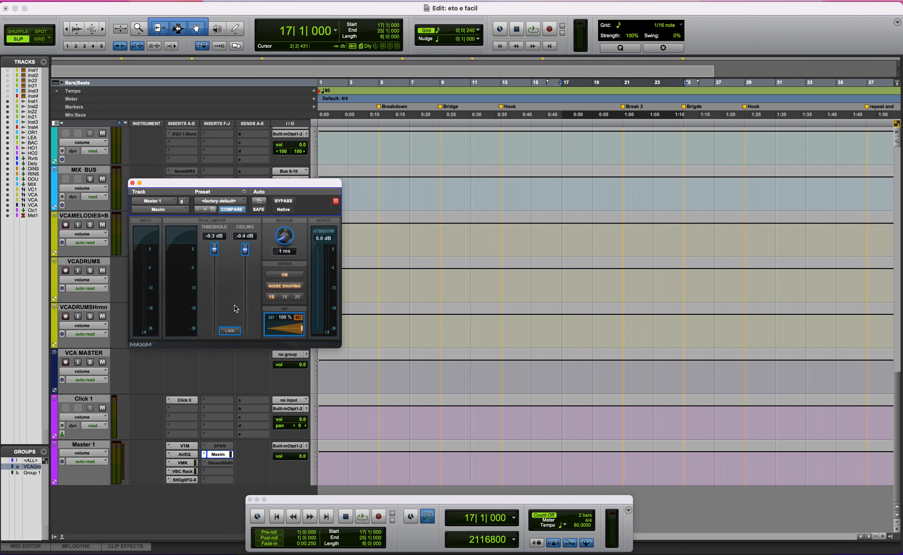
# - Compare Maxim bypassed and engaged during playback, and set its threshold to -0.6 dB
pyautogui.press('space')
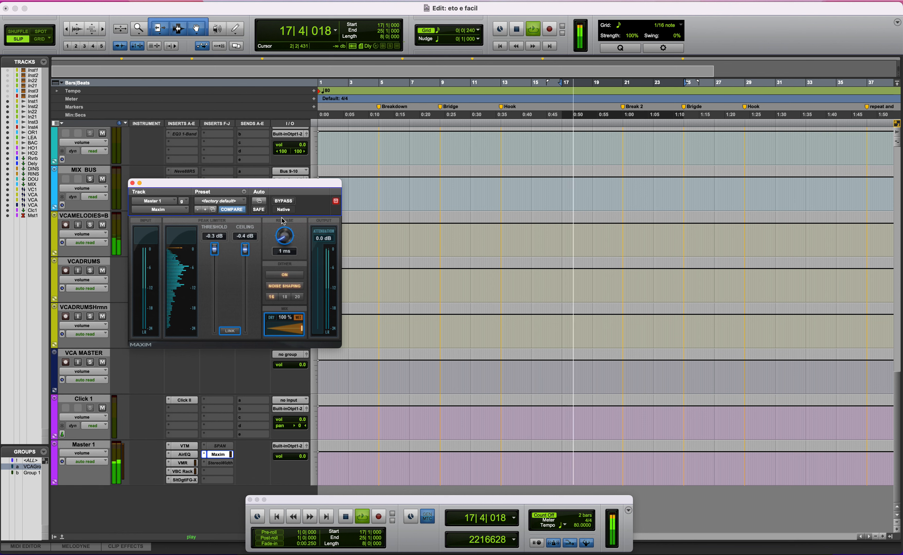
pyautogui.click(280, 203)
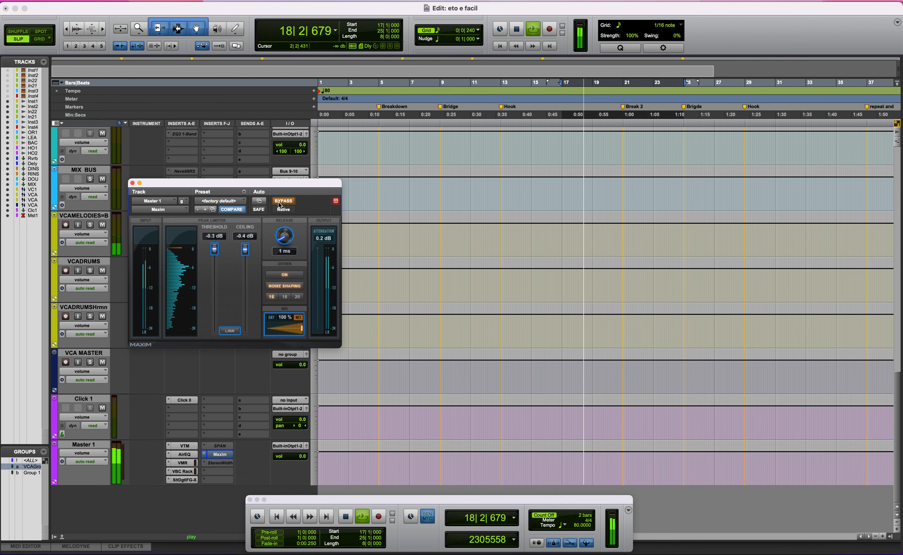
pyautogui.click(278, 203)
pyautogui.moveTo(215, 249); pyautogui.dragTo(217, 255)
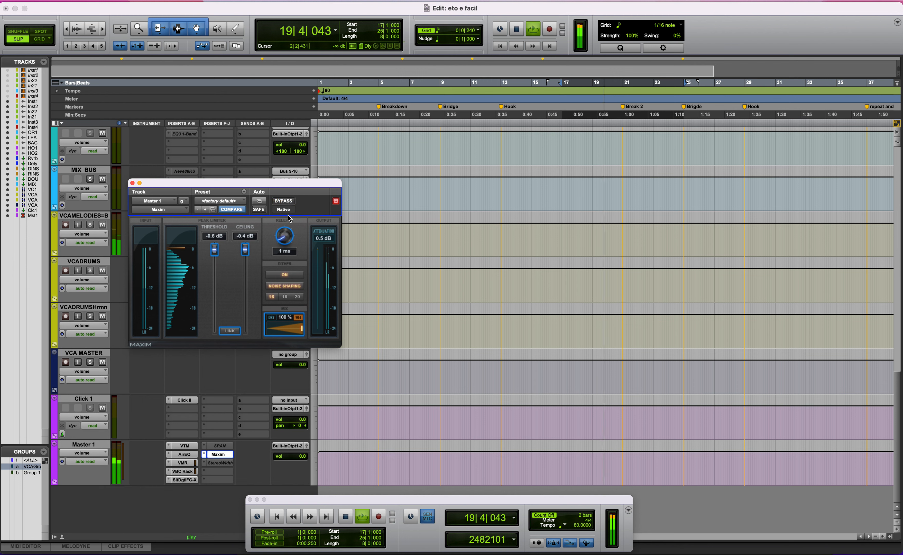
# - Compare Maxim bypassed and engaged twice more at the new threshold, and stop playback with it engaged
pyautogui.click(284, 201)
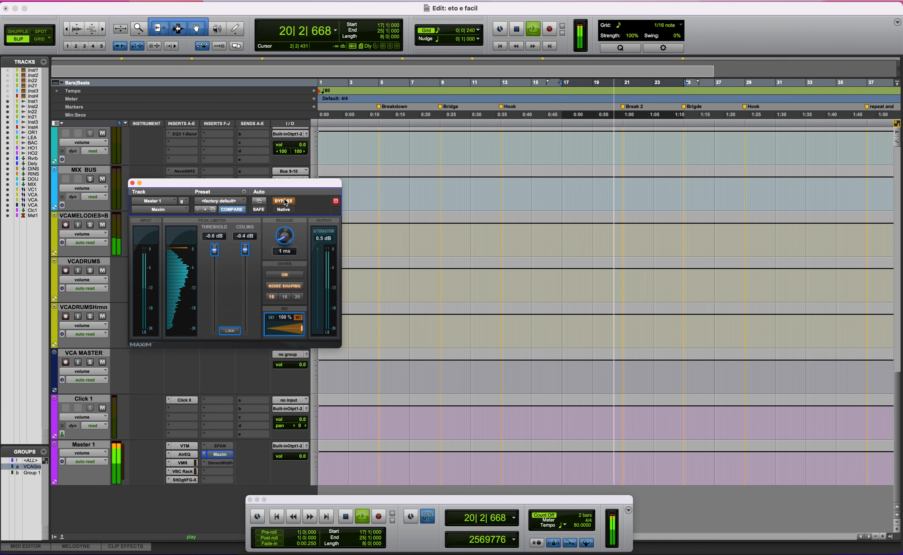
pyautogui.click(285, 202)
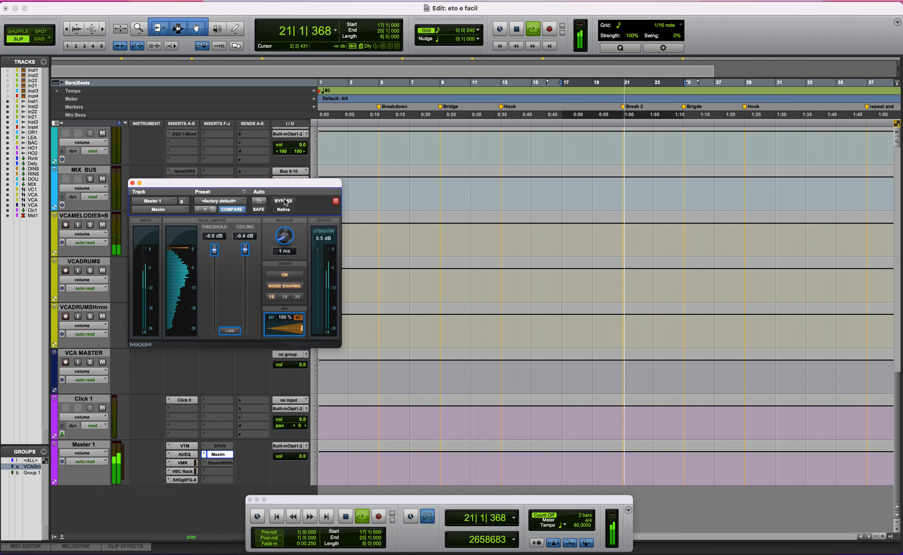
pyautogui.click(285, 202)
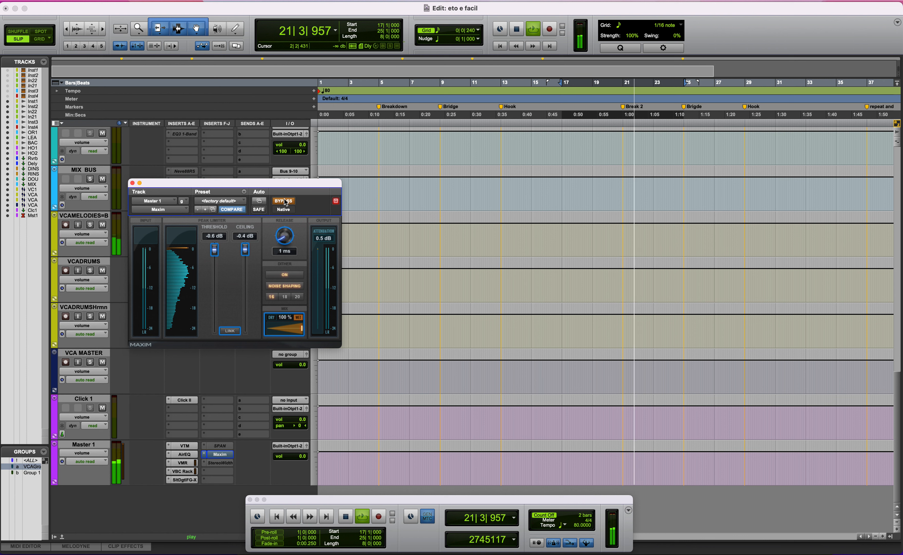
pyautogui.click(284, 202)
pyautogui.press('space')
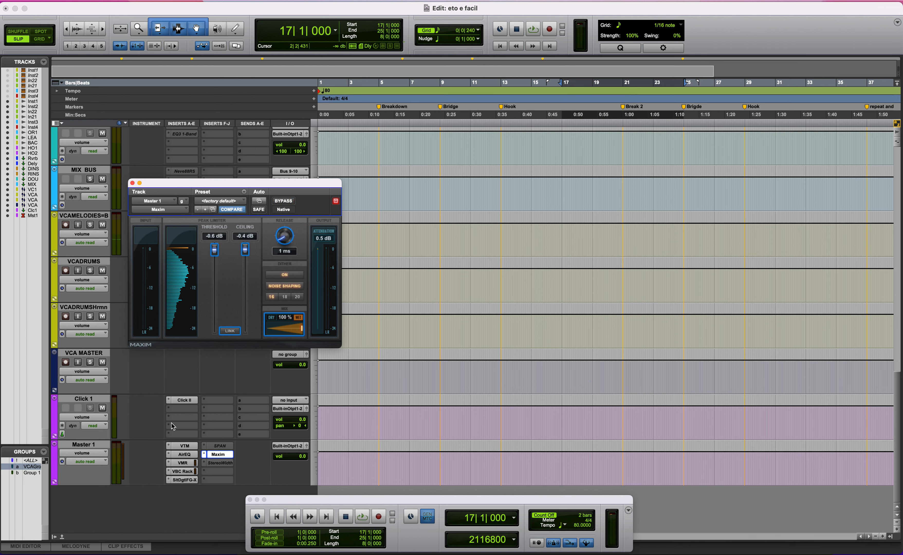
# - Review the FG-X and Maxim settings on Master 1 and close the plug-in window
pyautogui.click(186, 477)
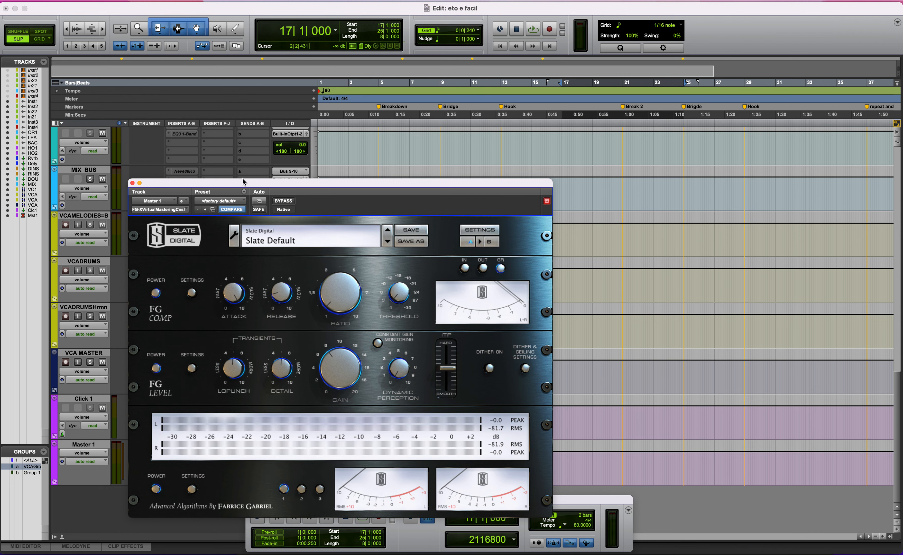
pyautogui.moveTo(241, 186); pyautogui.dragTo(268, 234)
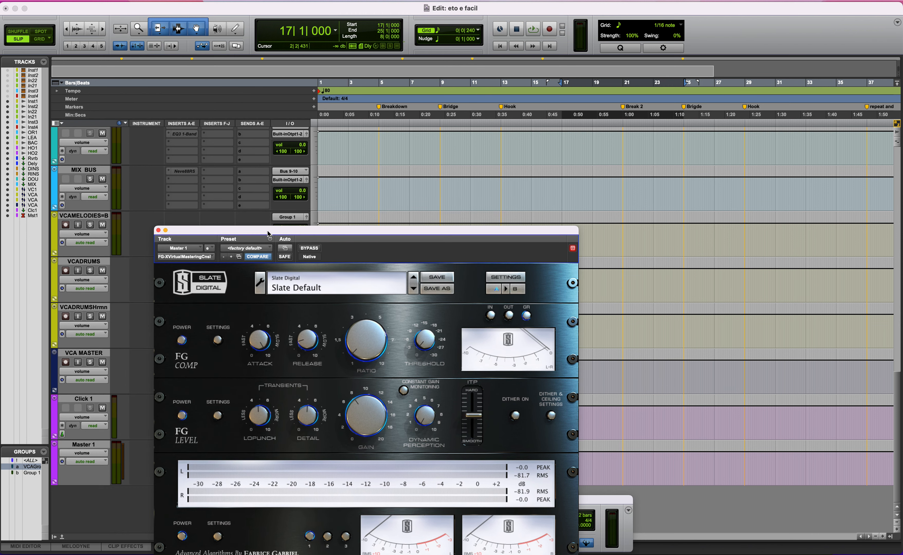
pyautogui.click(157, 230)
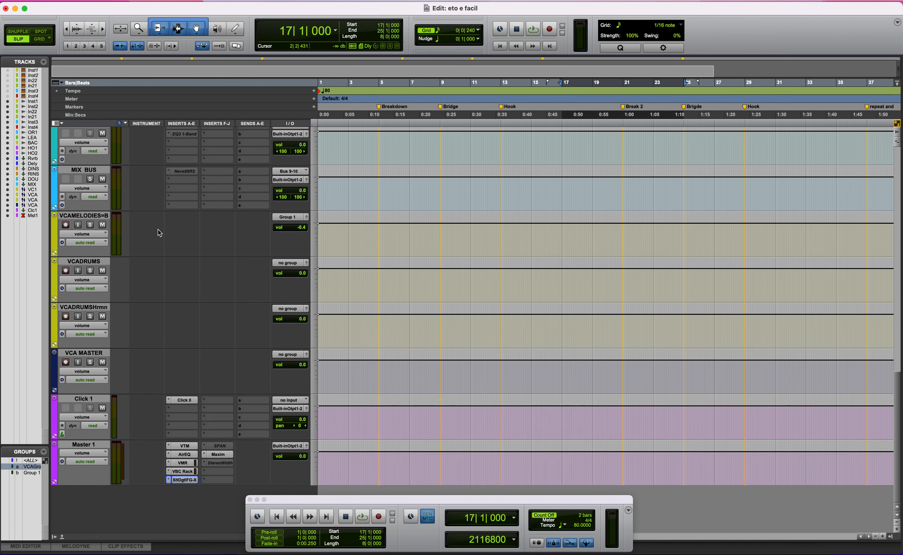
pyautogui.click(218, 455)
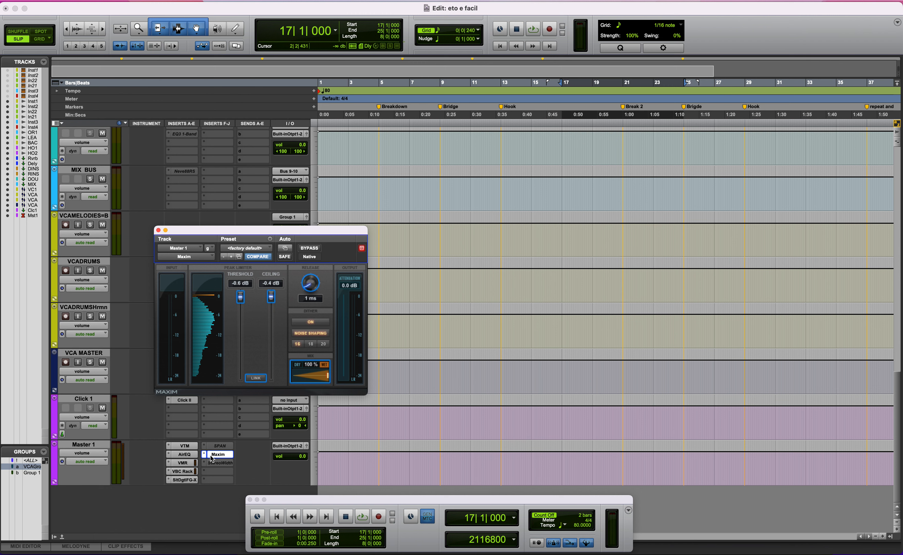
pyautogui.click(183, 480)
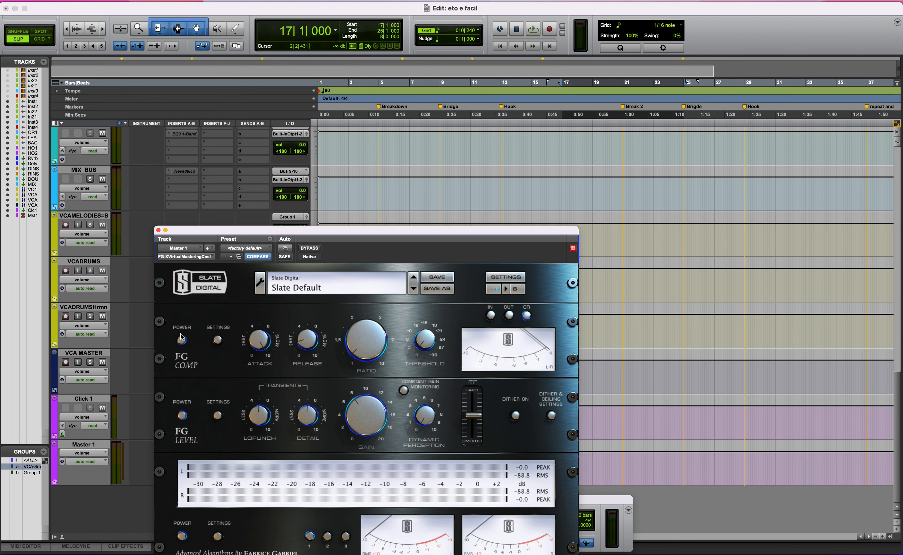
pyautogui.click(158, 229)
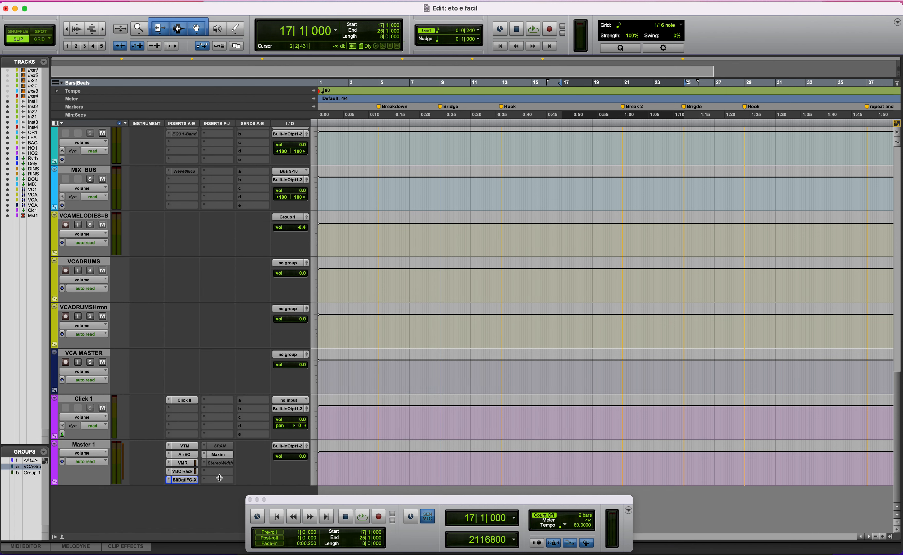
# - Make the SPAN insert on Master 1 active, open it and move its window clear of the transport
pyautogui.rightClick(222, 445)
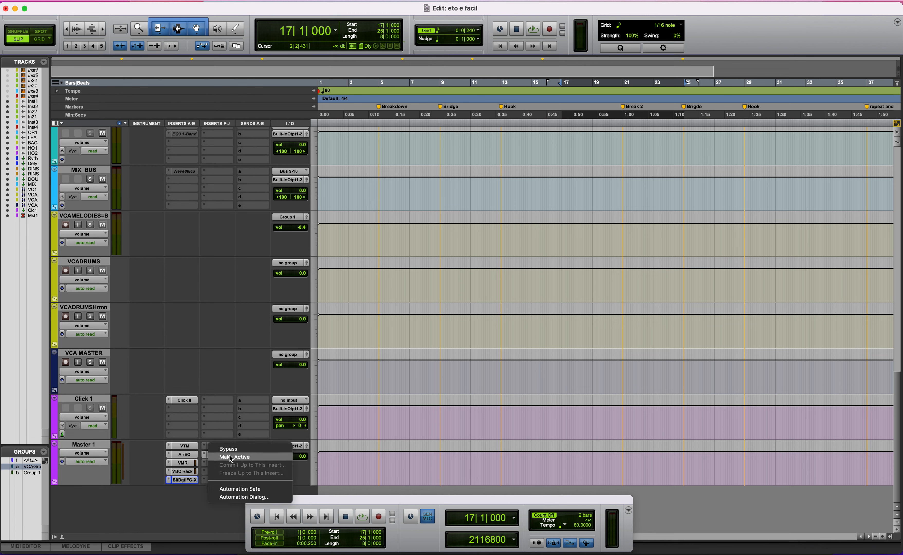
pyautogui.click(229, 456)
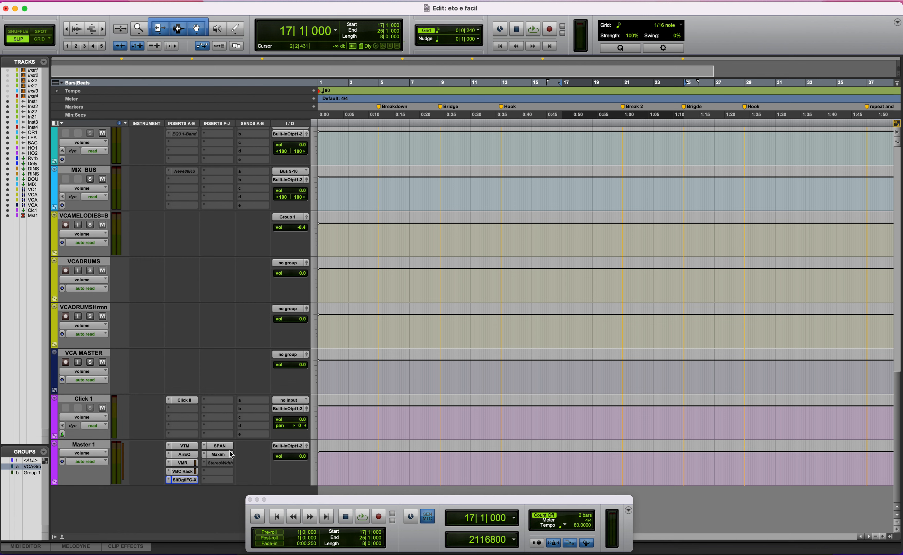
pyautogui.click(230, 446)
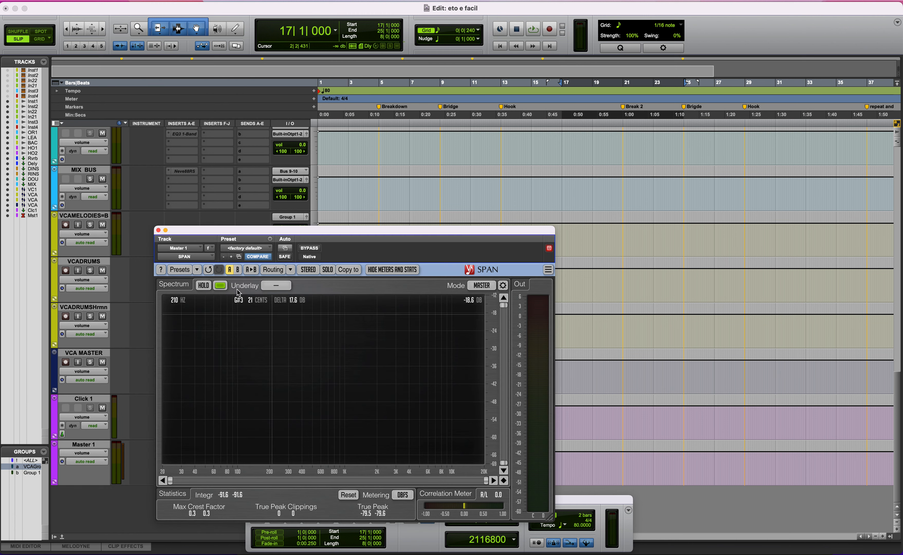
pyautogui.moveTo(224, 233); pyautogui.dragTo(183, 179)
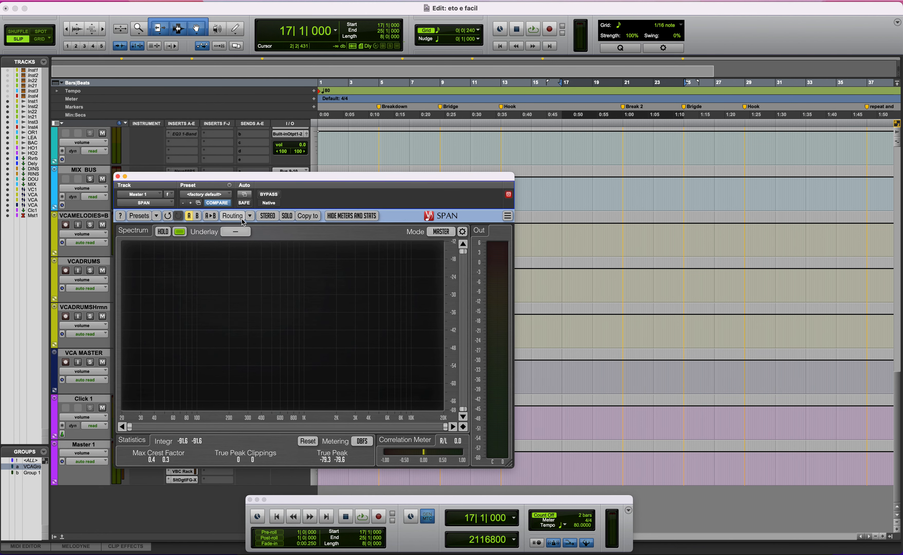
# - Examine the master's frequency spectrum in SPAN over several playback passes, stop playback and close the analyzer
pyautogui.press('space')
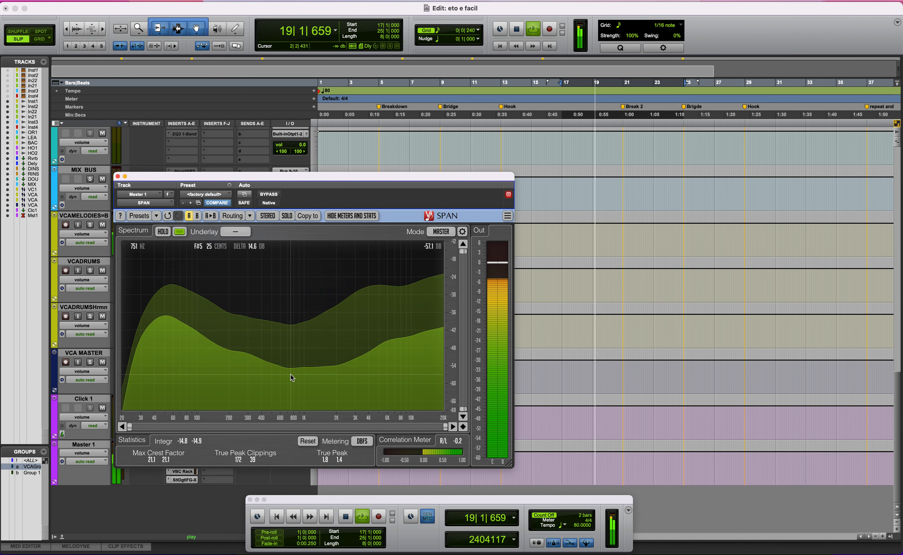
pyautogui.press('space')
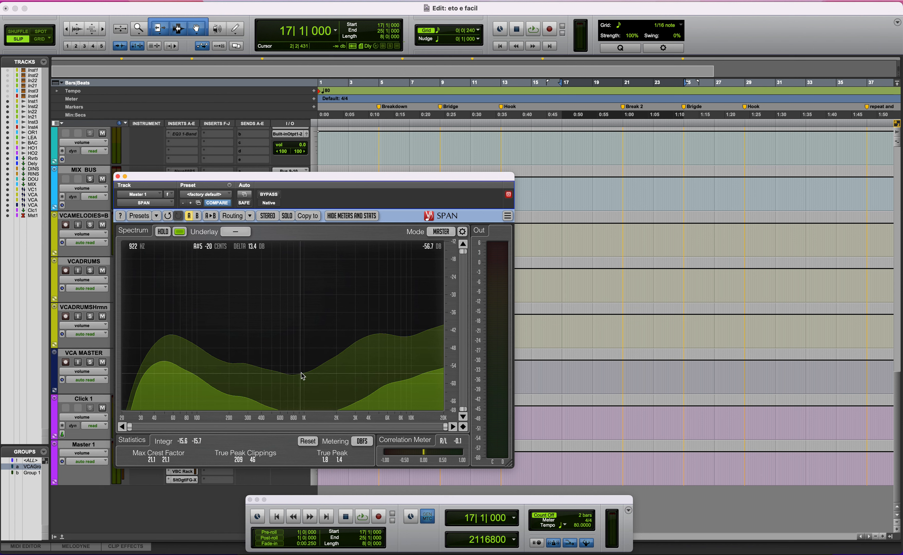
pyautogui.press('space')
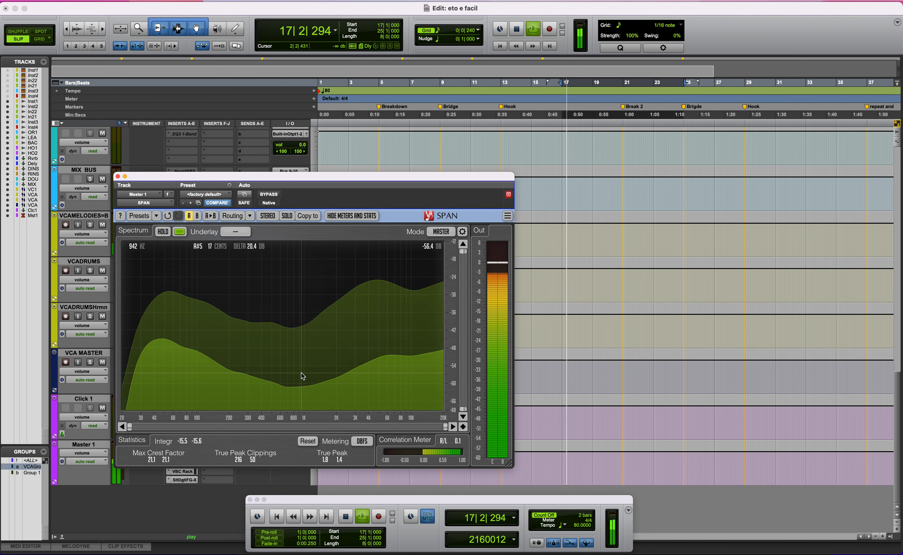
pyautogui.press('space')
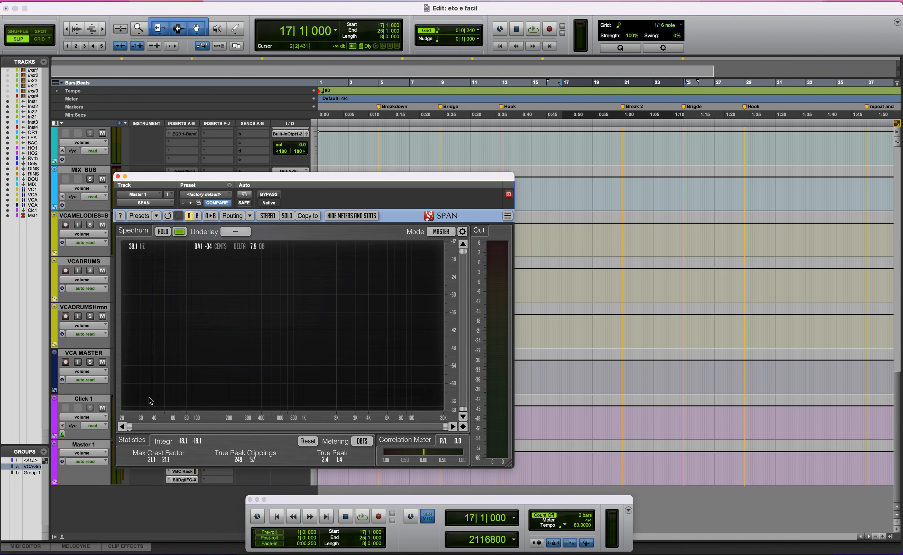
pyautogui.press('space')
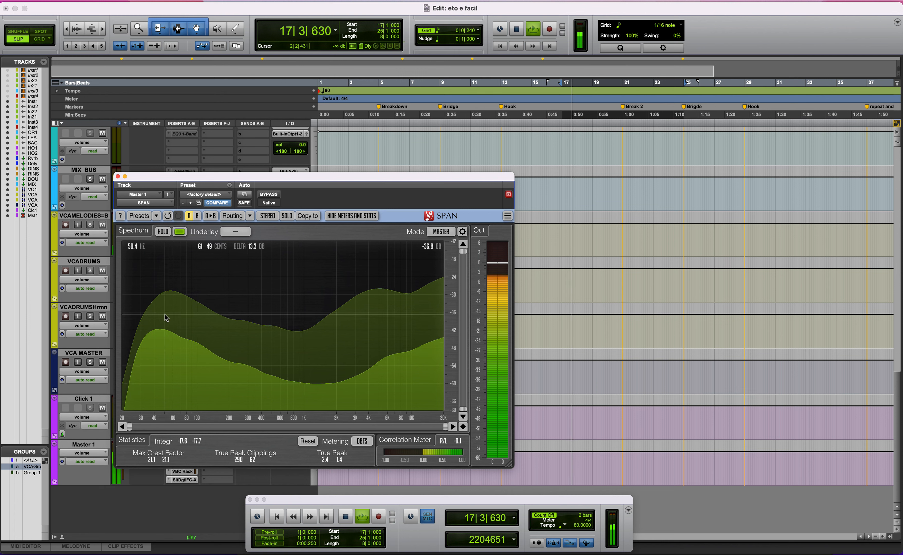
pyautogui.press('space')
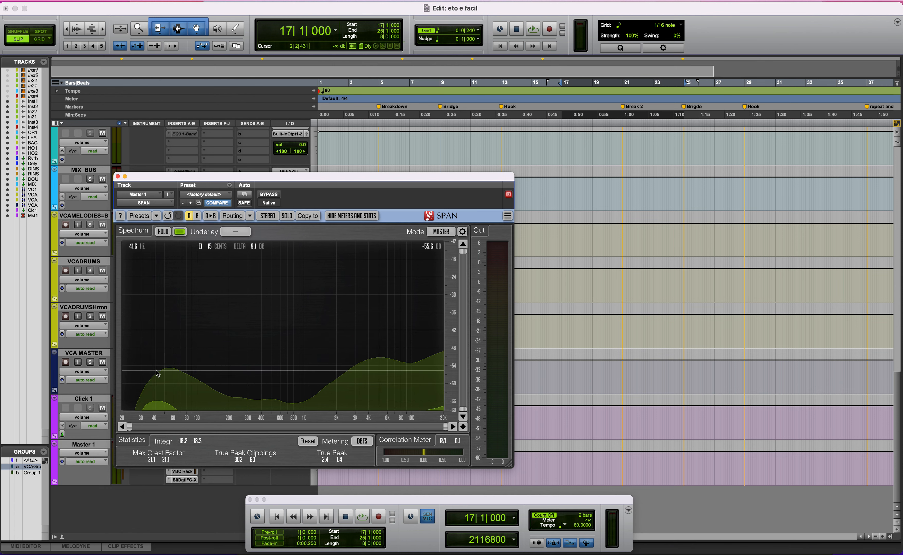
pyautogui.click(118, 176)
# - Audition the song through the mastering chain from near the end of bar 3, and stop playback
pyautogui.scroll(15, 230, 383)
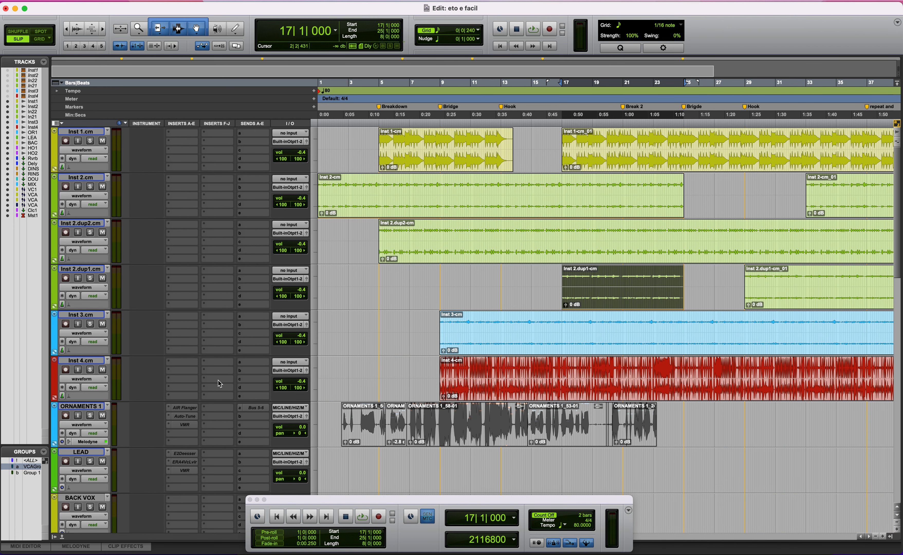
pyautogui.click(362, 375)
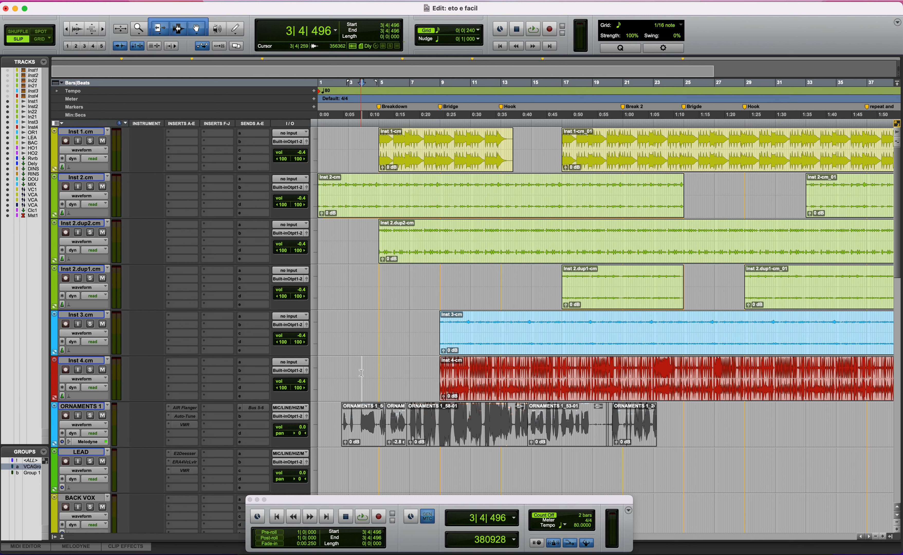
pyautogui.press('space')
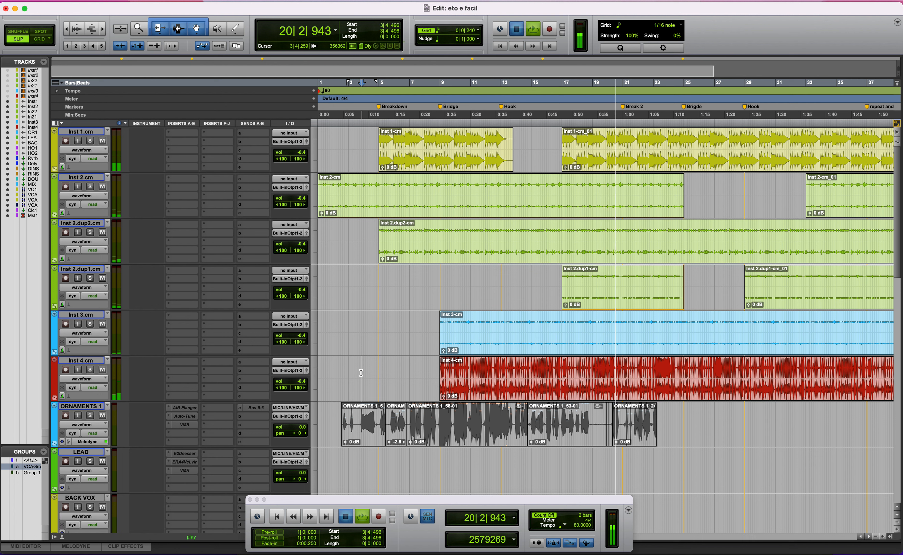
pyautogui.press('space')
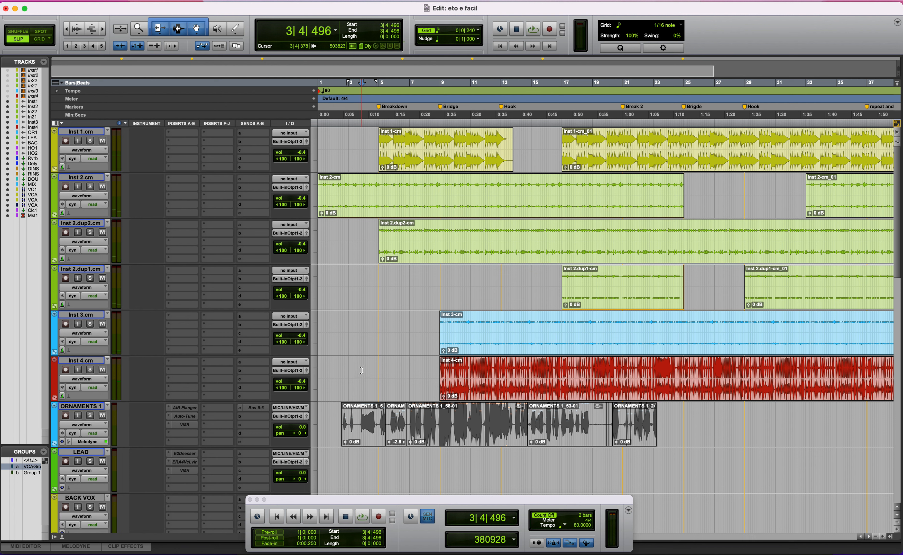